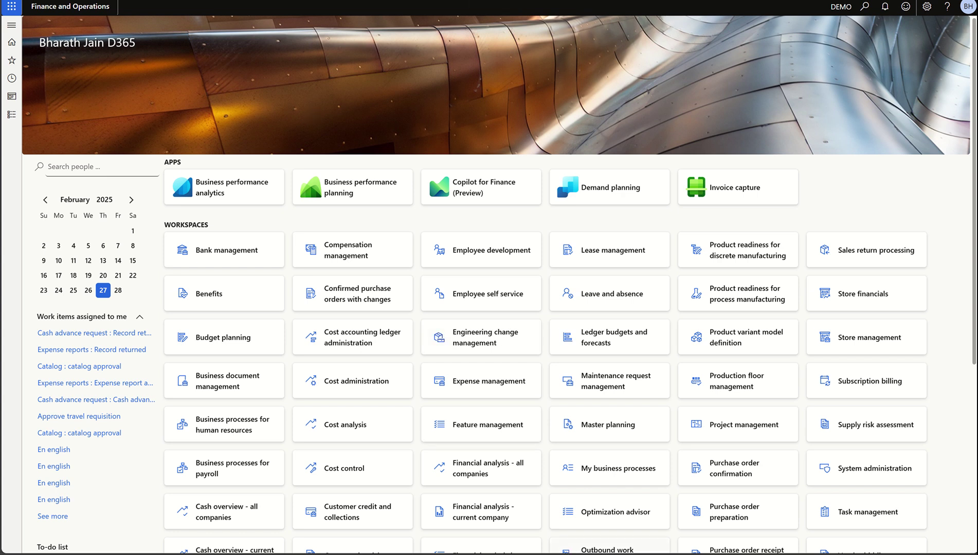
{"action": "left_click", "coordinate": [622, 501]}
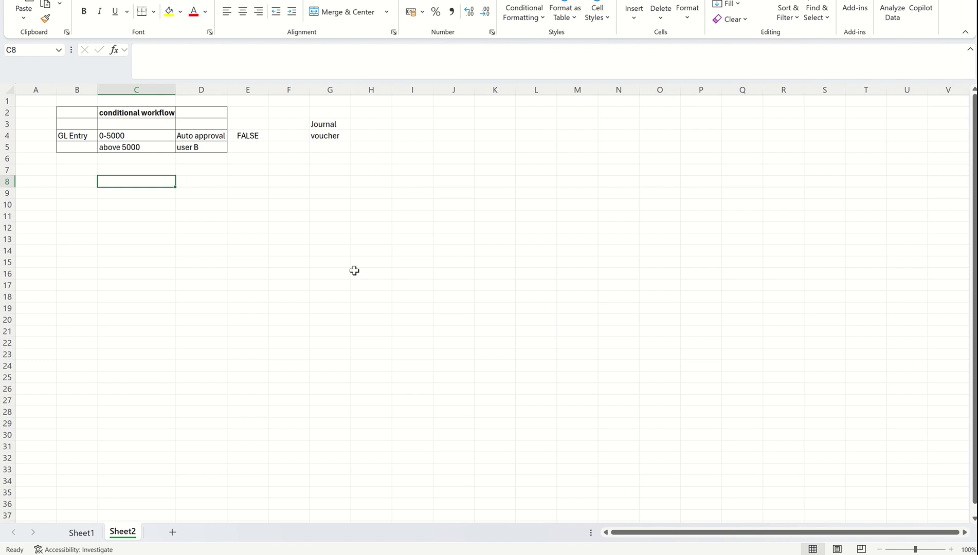
{"action": "left_click", "coordinate": [225, 206]}
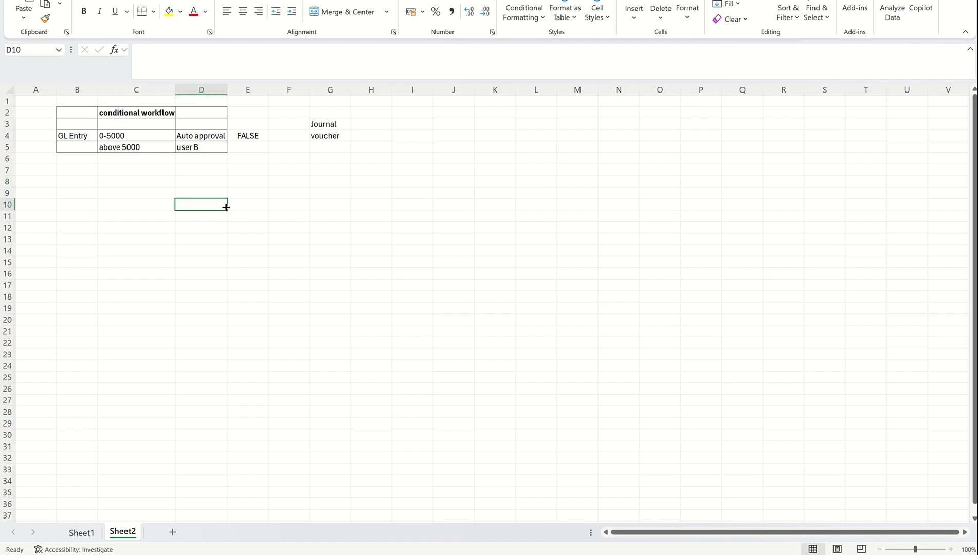
{"action": "left_click", "coordinate": [157, 137]}
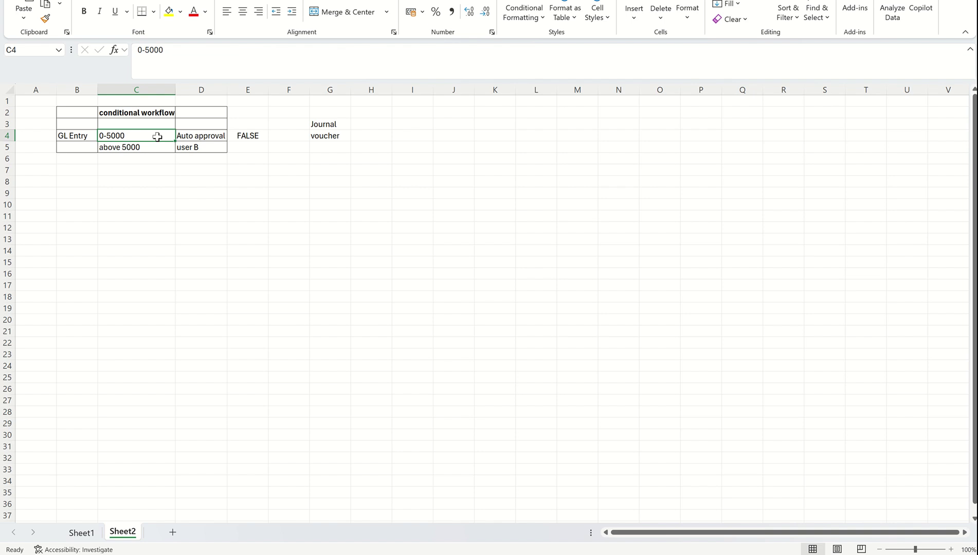
{"action": "left_click", "coordinate": [191, 133]}
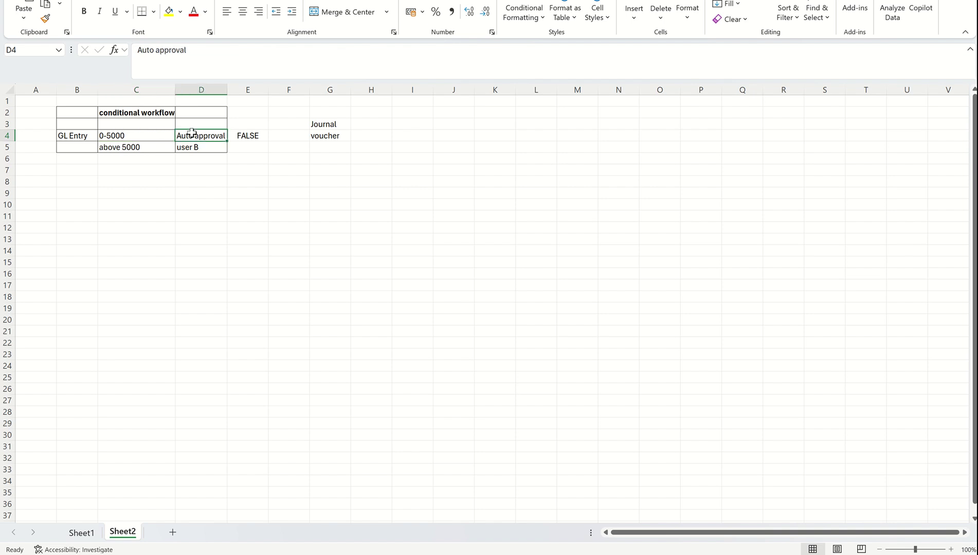
{"action": "left_click", "coordinate": [156, 146]}
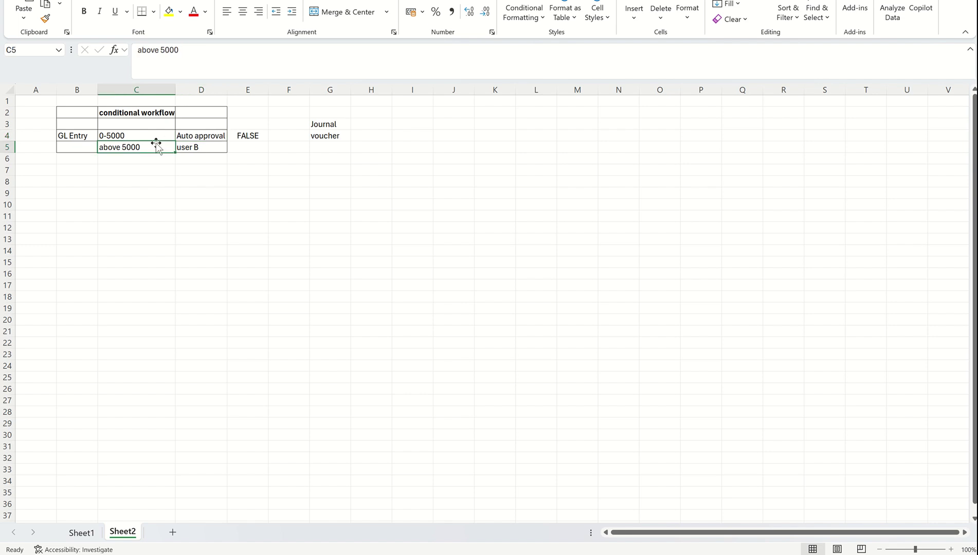
{"action": "left_click", "coordinate": [183, 179]}
{"action": "left_click", "coordinate": [206, 136]}
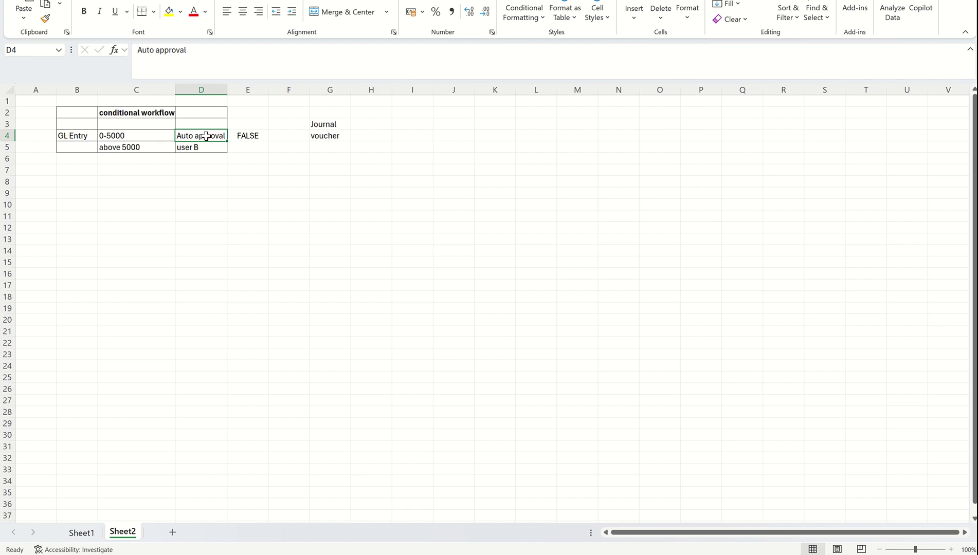
{"action": "left_click", "coordinate": [233, 181]}
{"action": "left_click", "coordinate": [297, 180]}
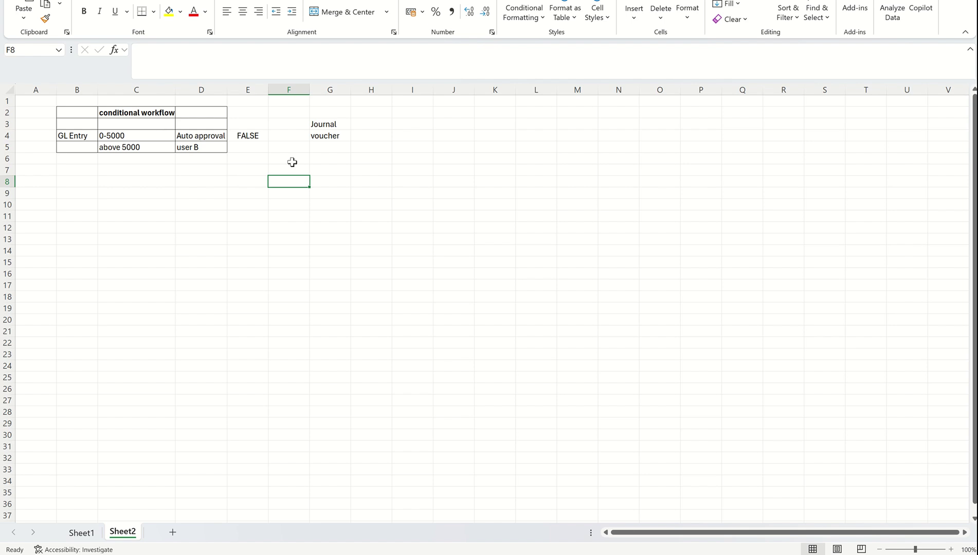
{"action": "left_click", "coordinate": [322, 168]}
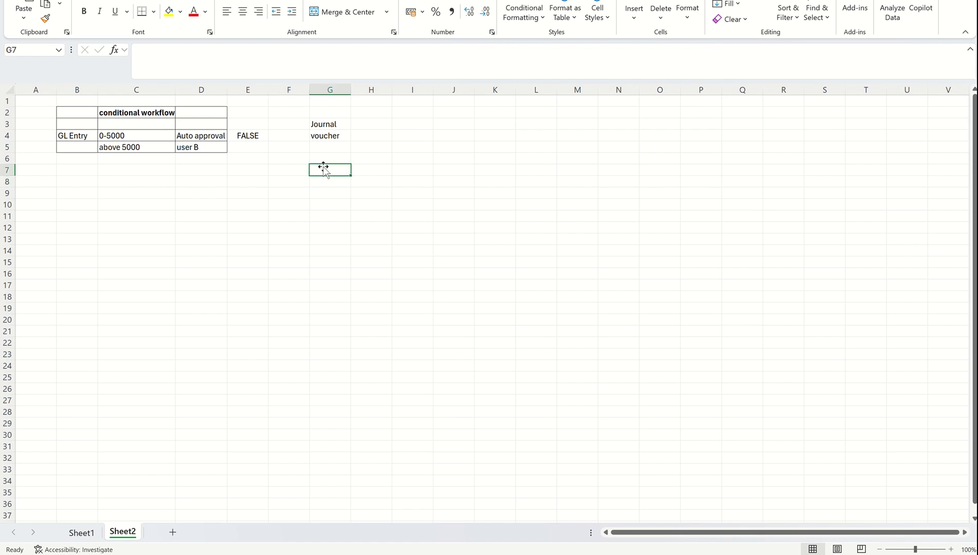
{"action": "left_click", "coordinate": [343, 124]}
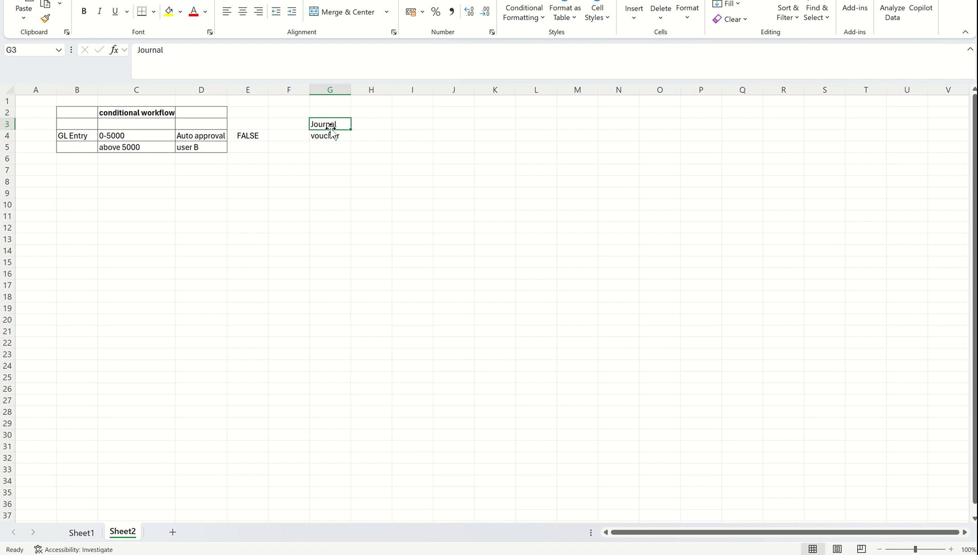
{"action": "left_click", "coordinate": [294, 169]}
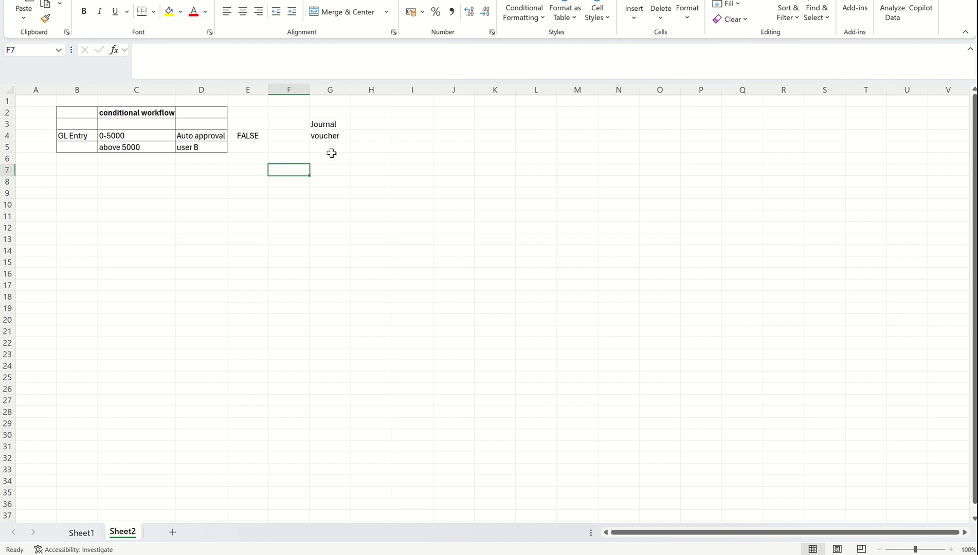
{"action": "left_click", "coordinate": [333, 135]}
{"action": "left_click", "coordinate": [337, 173]}
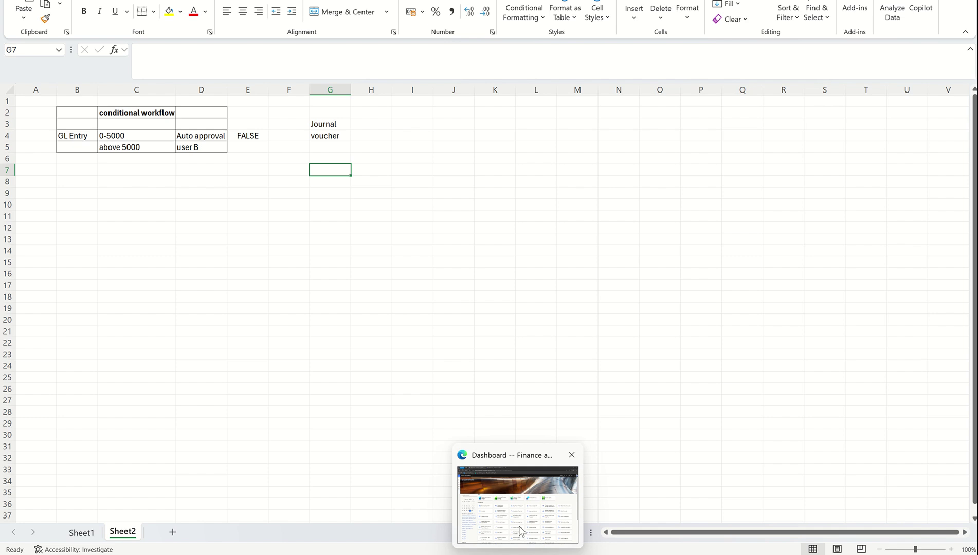
- Go to the General ledger workflows page in Finance and Operations
{"action": "left_click", "coordinate": [521, 532]}
{"action": "left_click", "coordinate": [11, 114]}
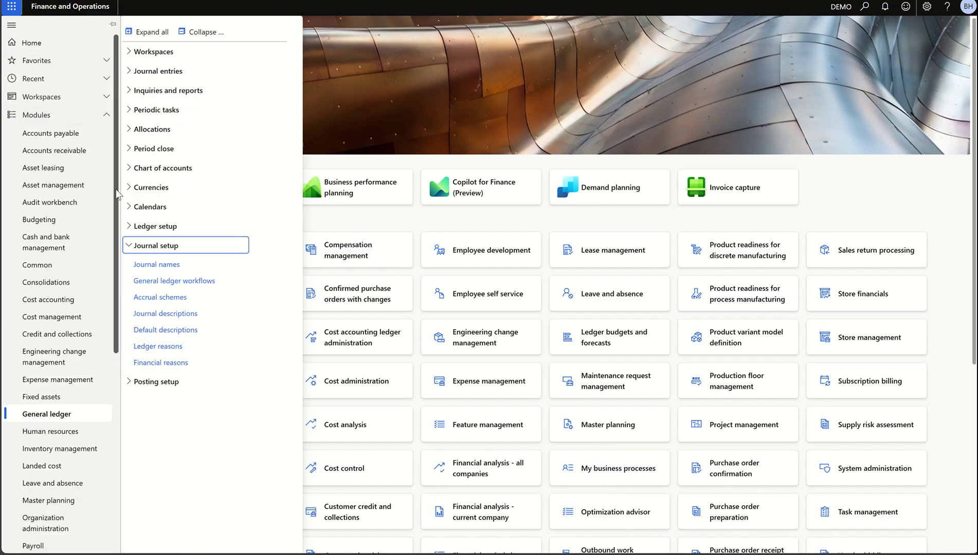
{"action": "scroll", "coordinate": [95, 290], "scroll_direction": "down", "scroll_amount": 3}
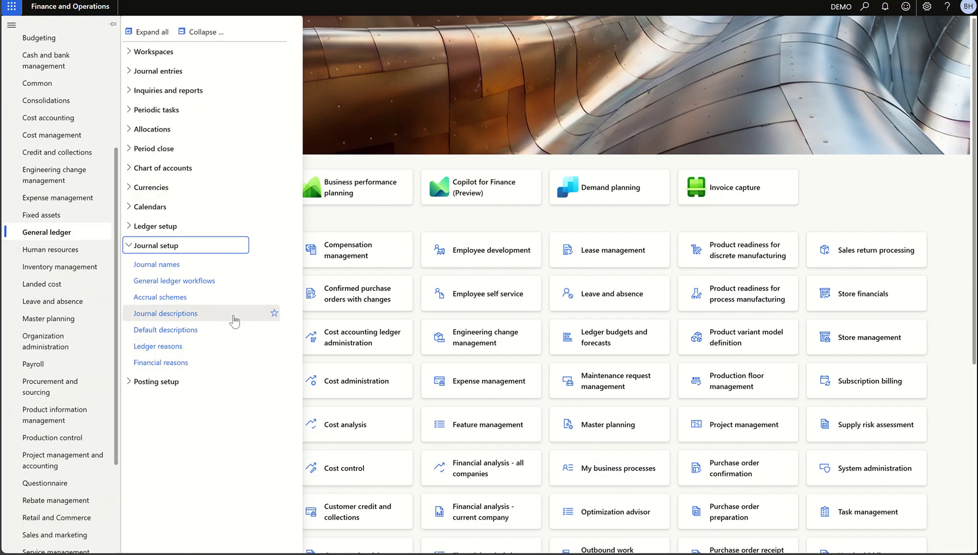
{"action": "left_click", "coordinate": [190, 282]}
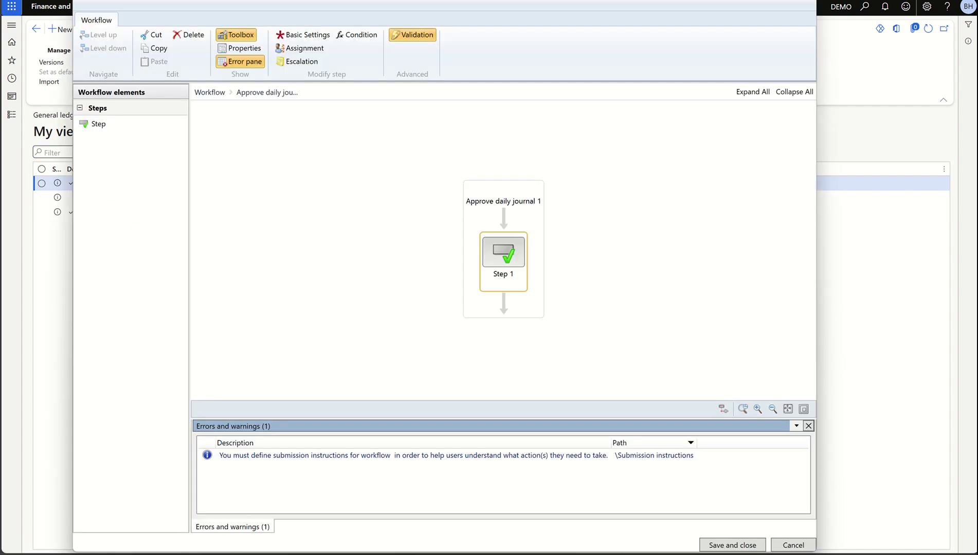
- Open the Approve daily journal element in the workflow editor and select its Step 1
{"action": "left_click", "coordinate": [209, 92]}
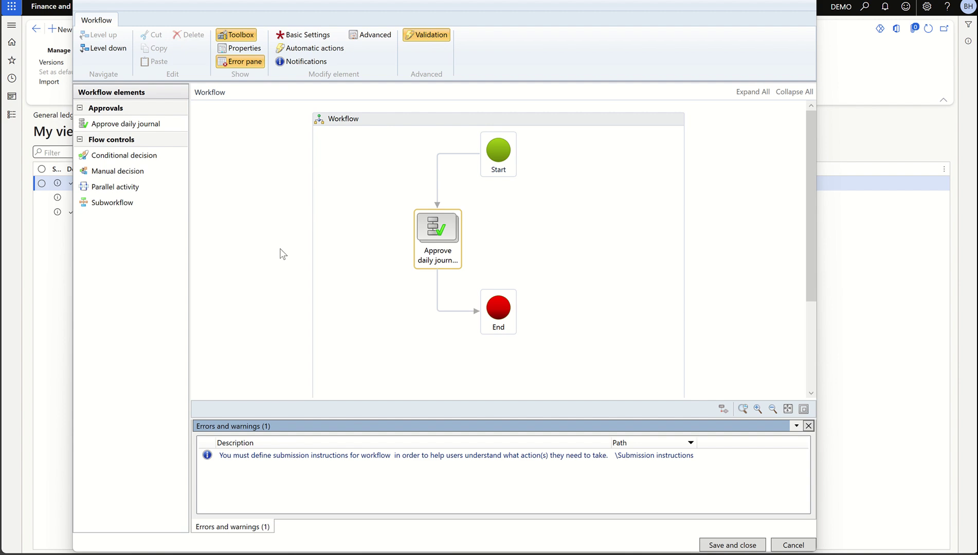
{"action": "left_click", "coordinate": [436, 247]}
{"action": "double_click", "coordinate": [443, 225]}
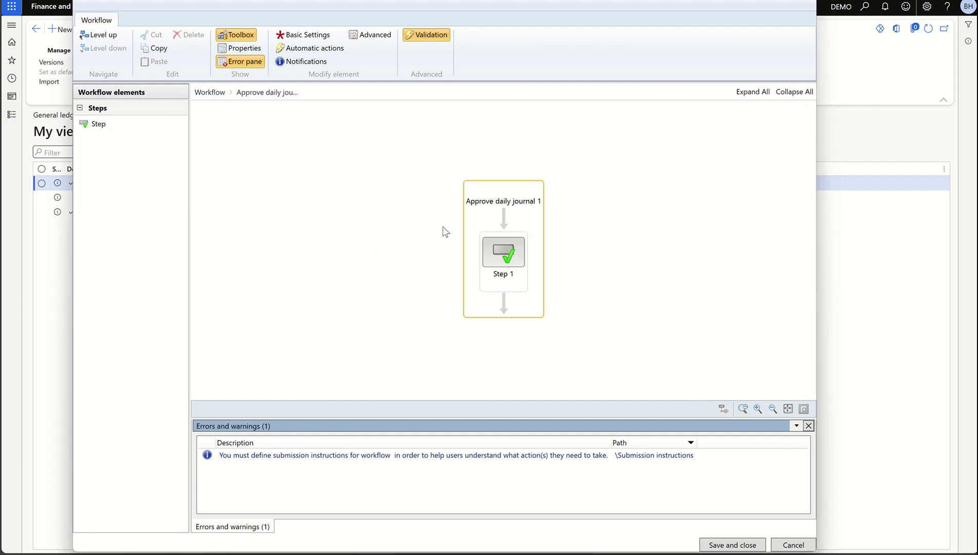
{"action": "left_click", "coordinate": [497, 261]}
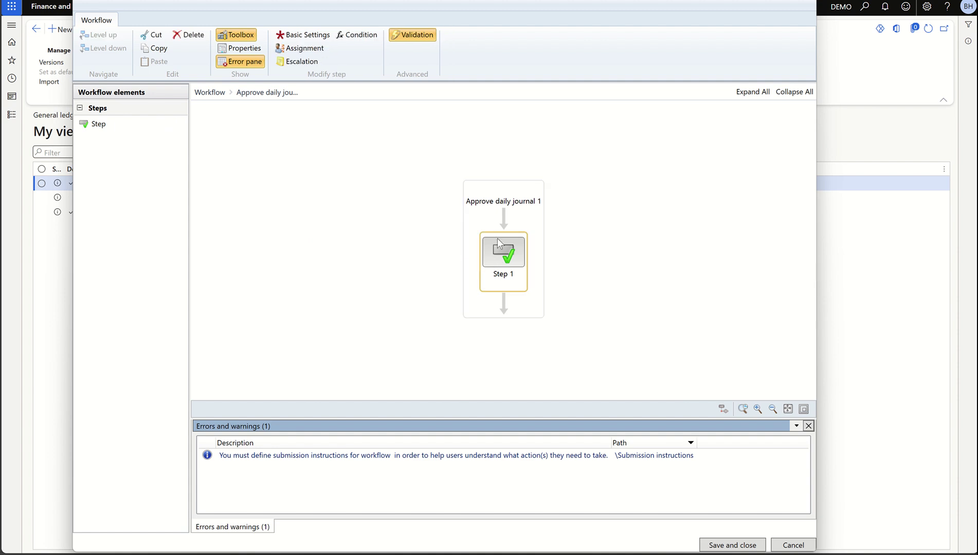
- Make Step 1 run only when a condition is met, add a condition row, and browse the Ledger journal table fields
{"action": "left_click", "coordinate": [362, 41]}
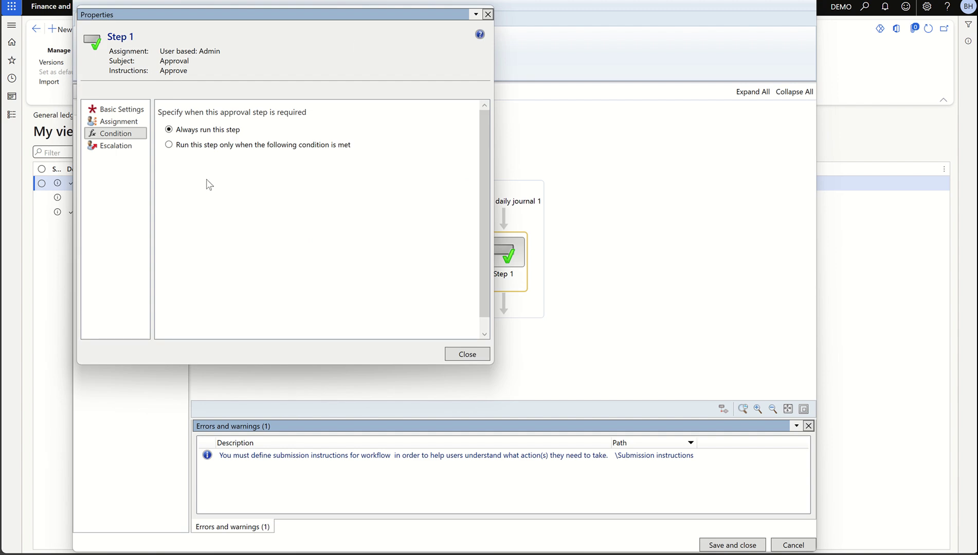
{"action": "left_click", "coordinate": [169, 145]}
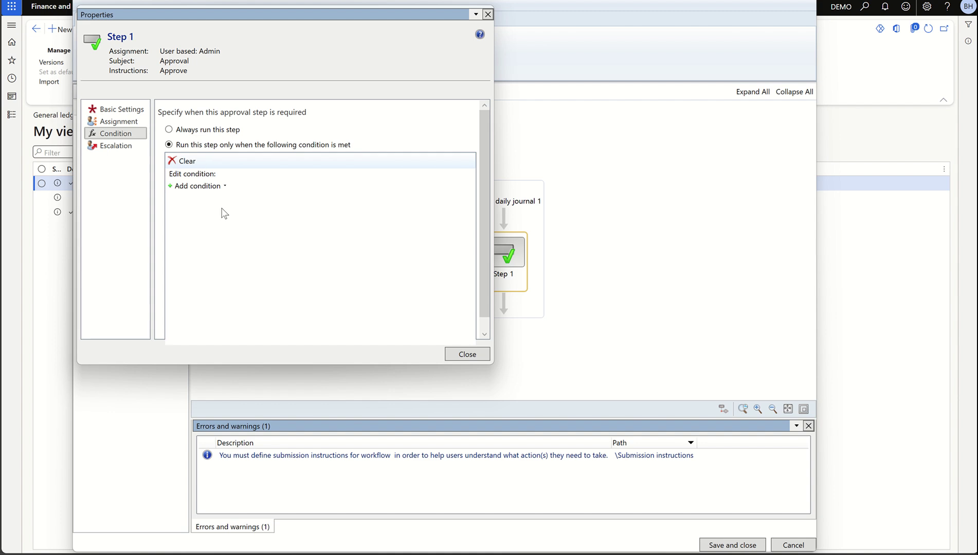
{"action": "left_click", "coordinate": [225, 187]}
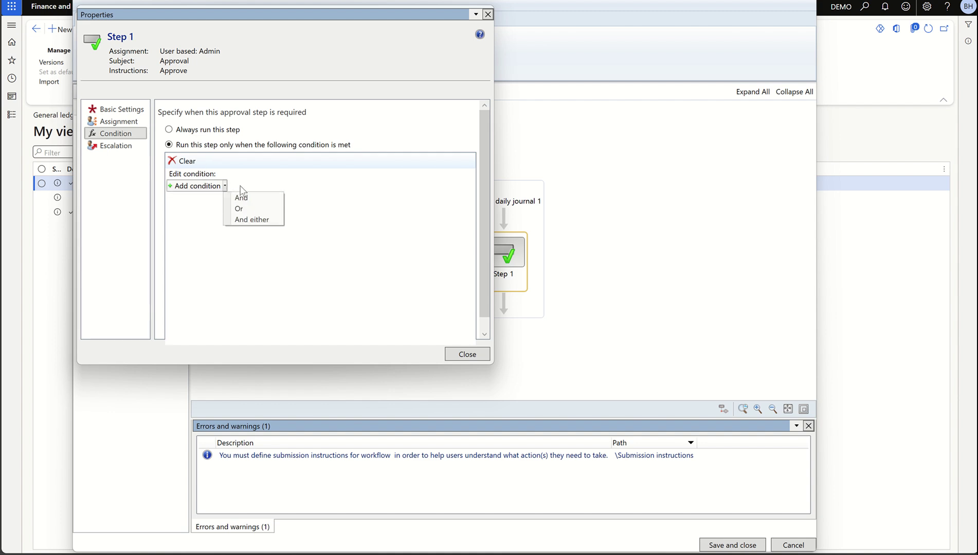
{"action": "left_click", "coordinate": [215, 210]}
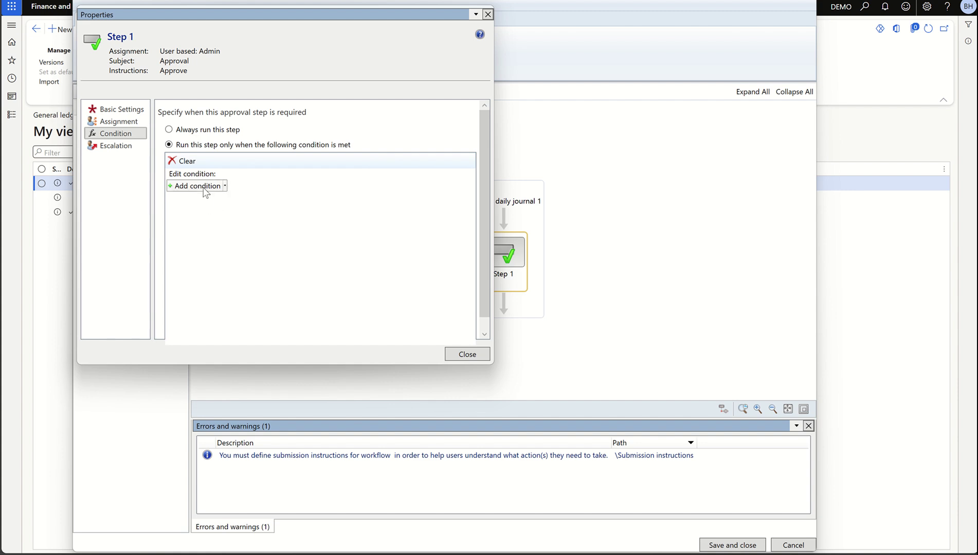
{"action": "left_click", "coordinate": [204, 188]}
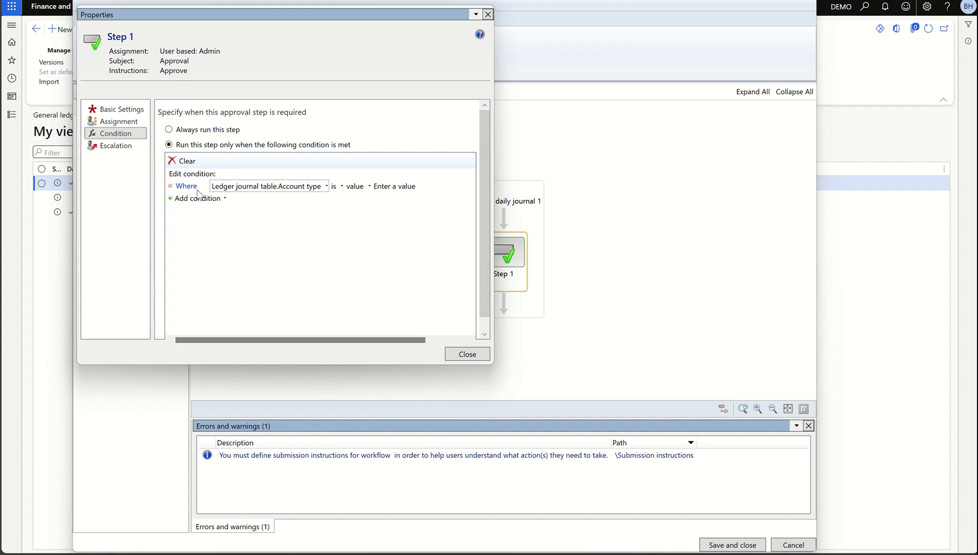
{"action": "left_click", "coordinate": [327, 188]}
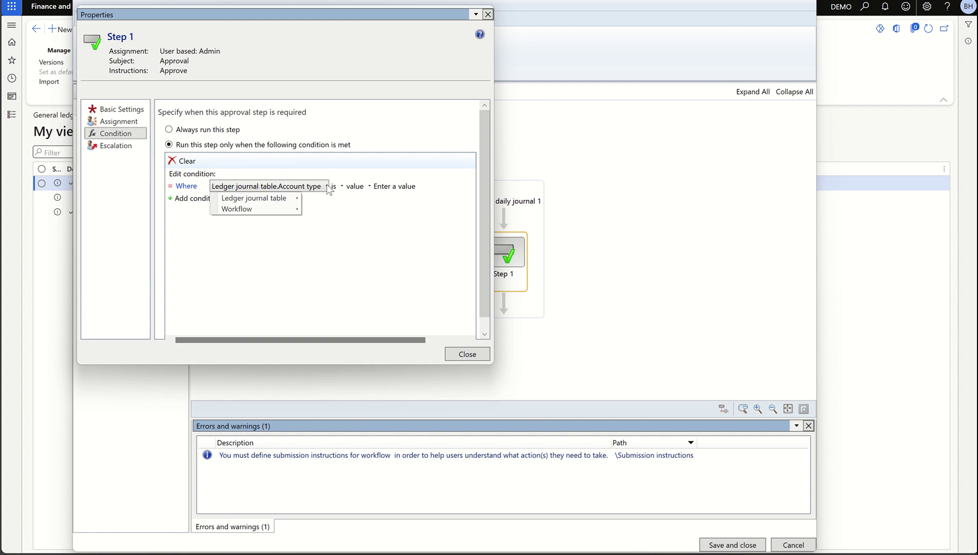
{"action": "mouse_move", "coordinate": [297, 201]}
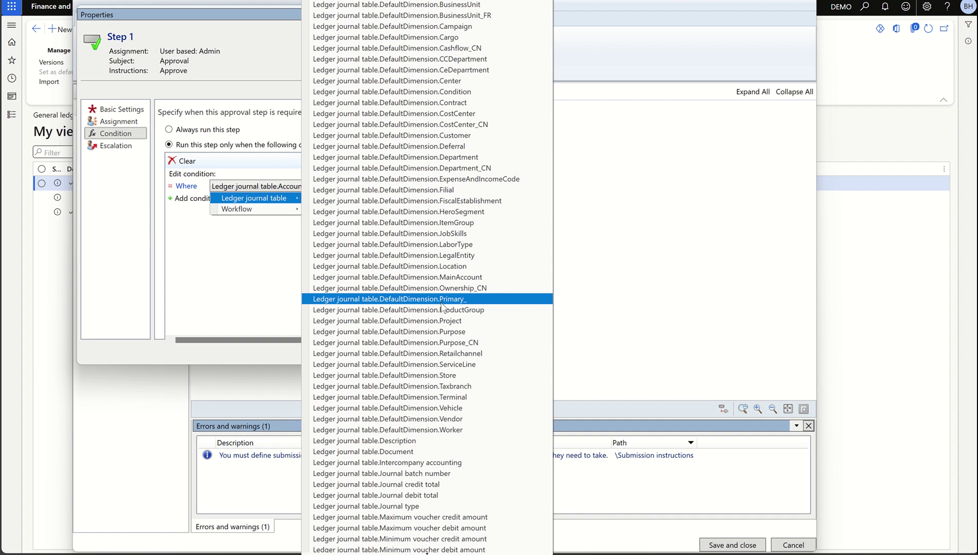
{"action": "scroll", "coordinate": [441, 306], "scroll_direction": "down", "scroll_amount": 5}
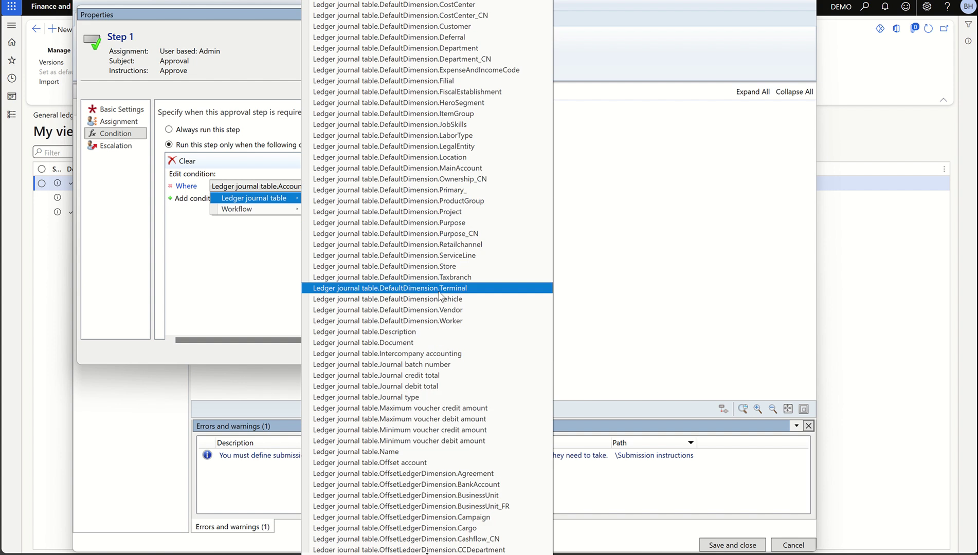
{"action": "scroll", "coordinate": [441, 297], "scroll_direction": "down", "scroll_amount": 1}
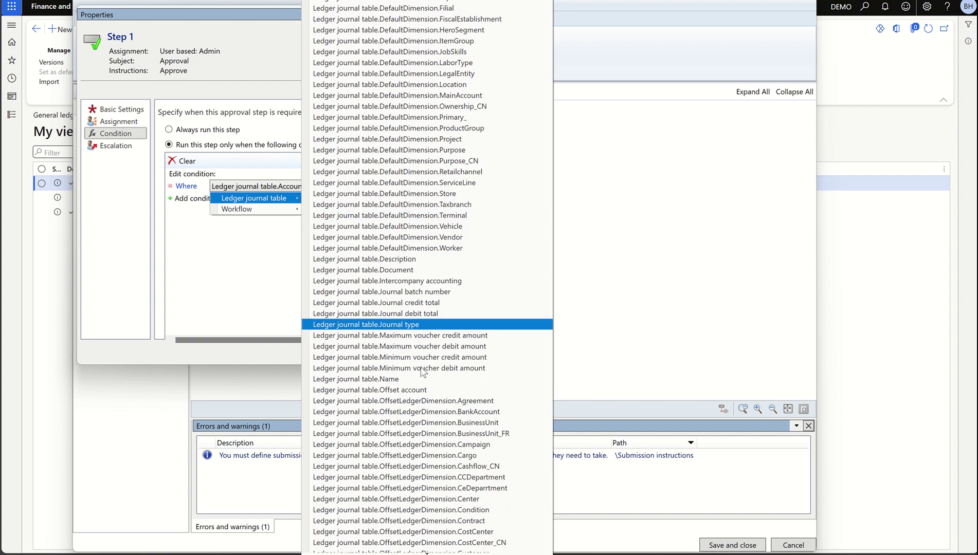
- Set the condition to Maximum voucher debit amount > 5000
{"action": "left_click", "coordinate": [408, 347]}
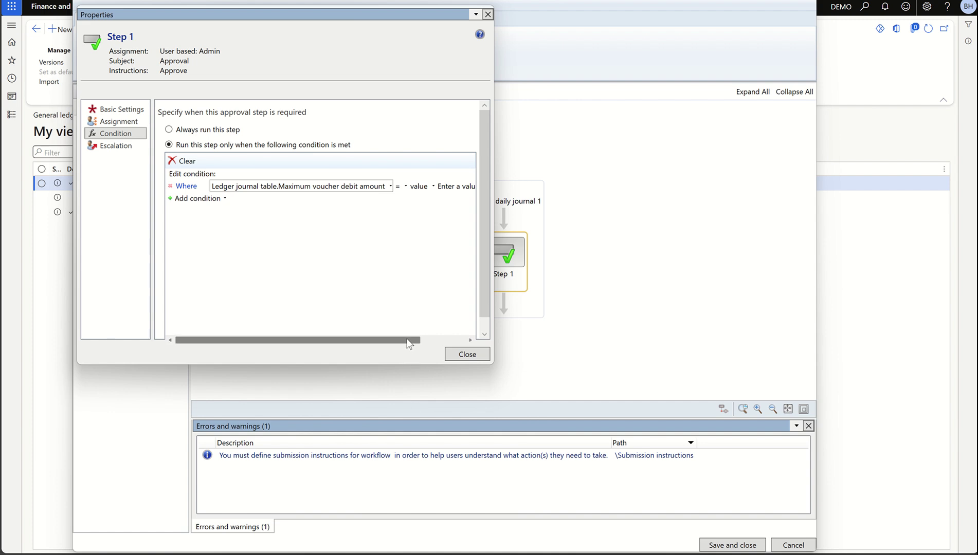
{"action": "left_click_drag", "start_coordinate": [409, 343], "coordinate": [434, 342]}
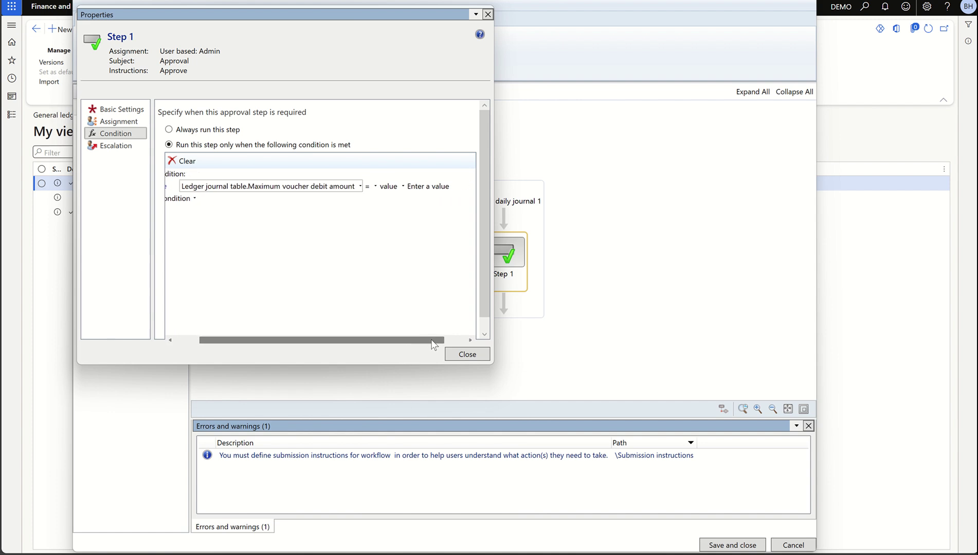
{"action": "left_click", "coordinate": [373, 187]}
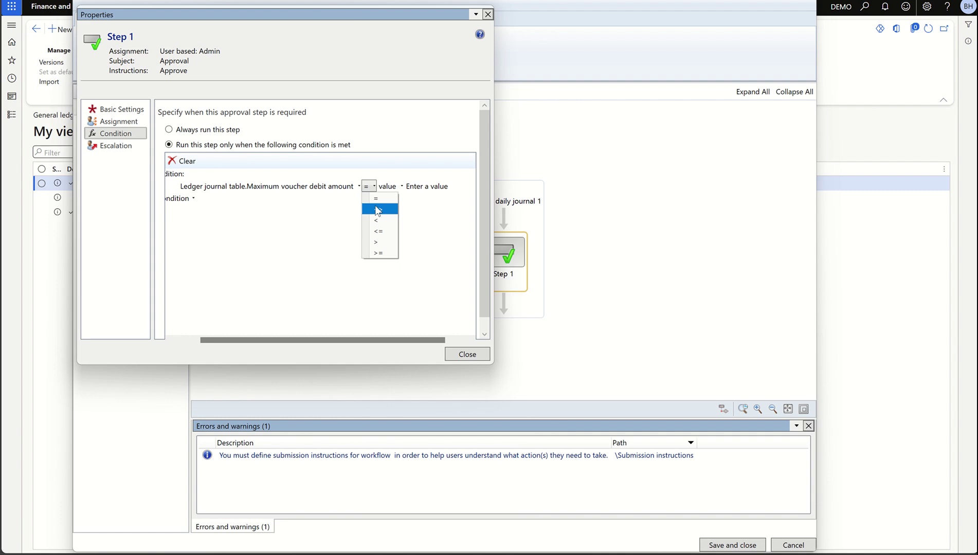
{"action": "left_click", "coordinate": [379, 245]}
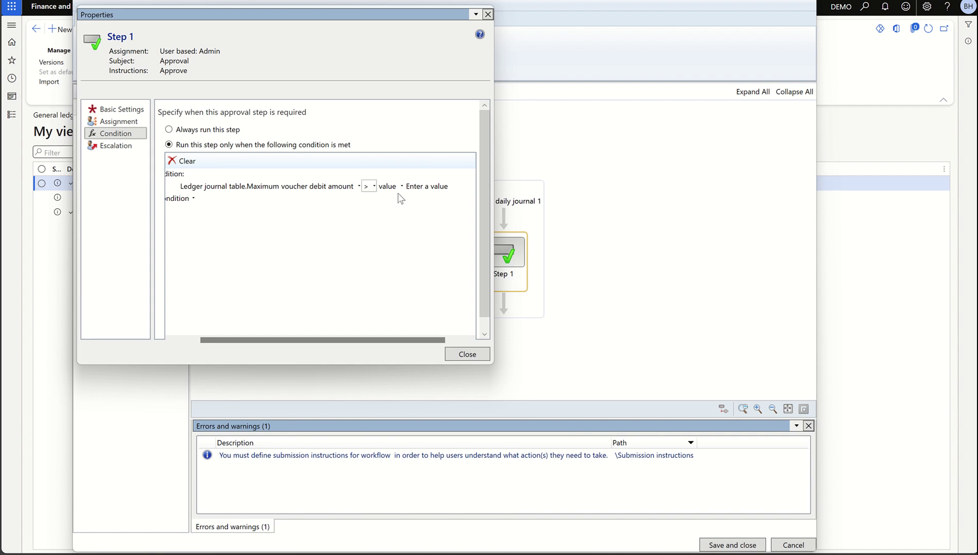
{"action": "left_click", "coordinate": [426, 186]}
{"action": "type", "text": "5000"}
{"action": "left_click_drag", "start_coordinate": [435, 342], "coordinate": [455, 339]}
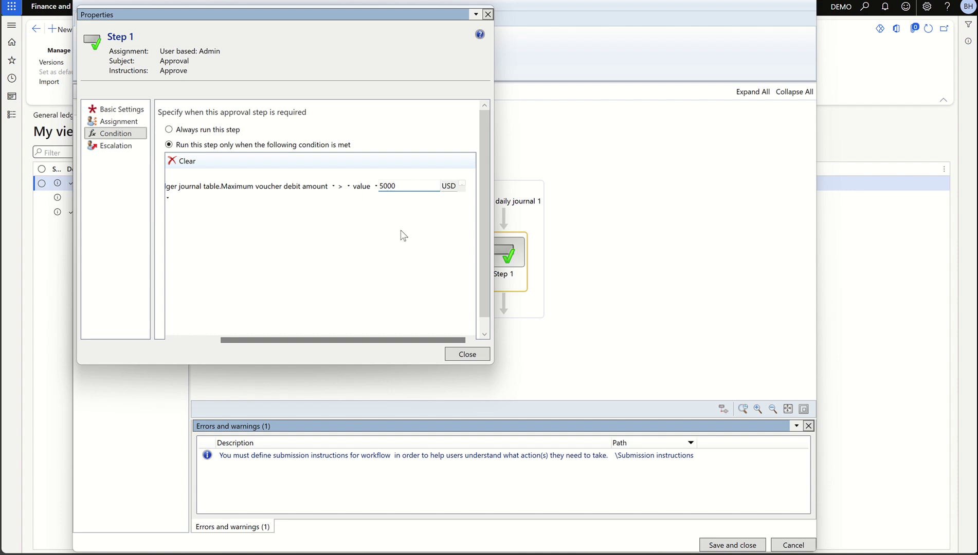
- Save the workflow as a new version with a note and activate that version
{"action": "left_click", "coordinate": [468, 355]}
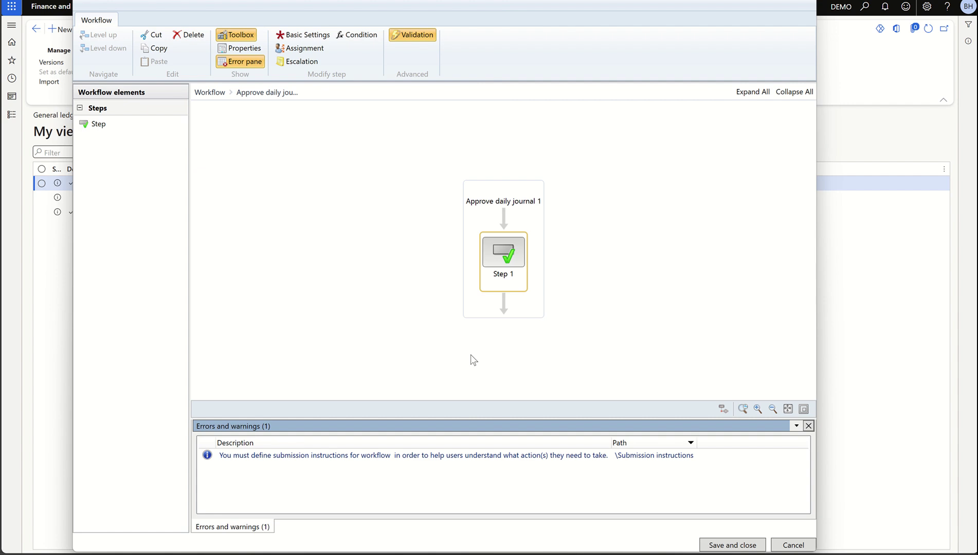
{"action": "left_click", "coordinate": [723, 546]}
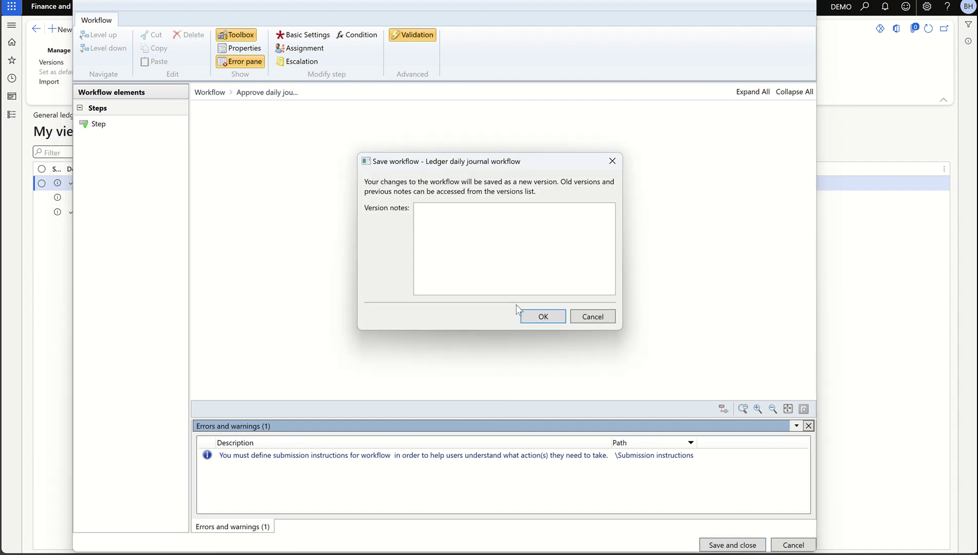
{"action": "left_click", "coordinate": [472, 230]}
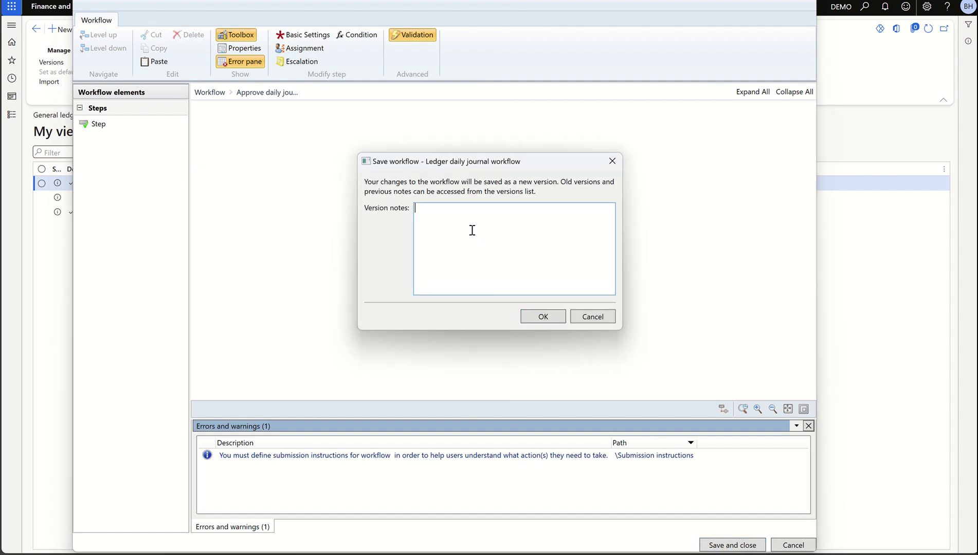
{"action": "left_click", "coordinate": [546, 319]}
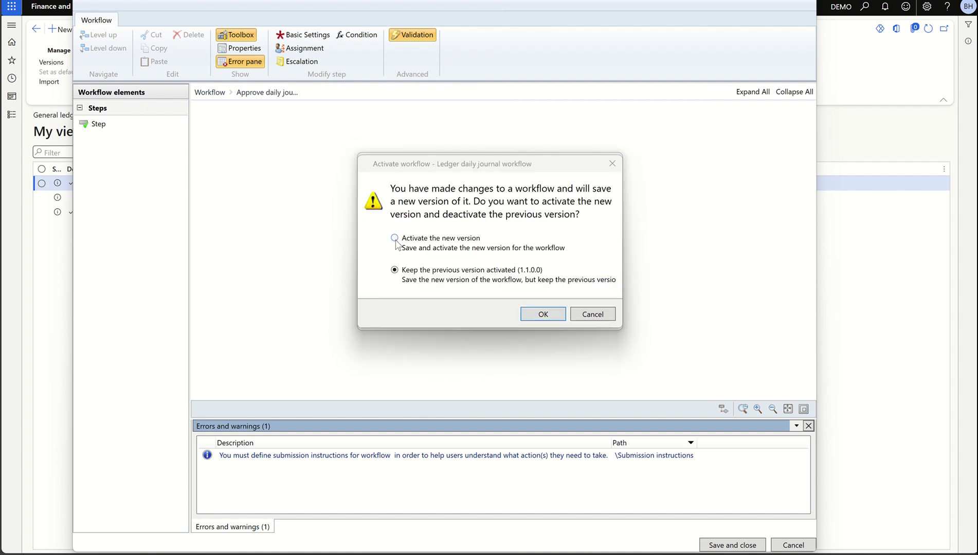
{"action": "left_click", "coordinate": [394, 239]}
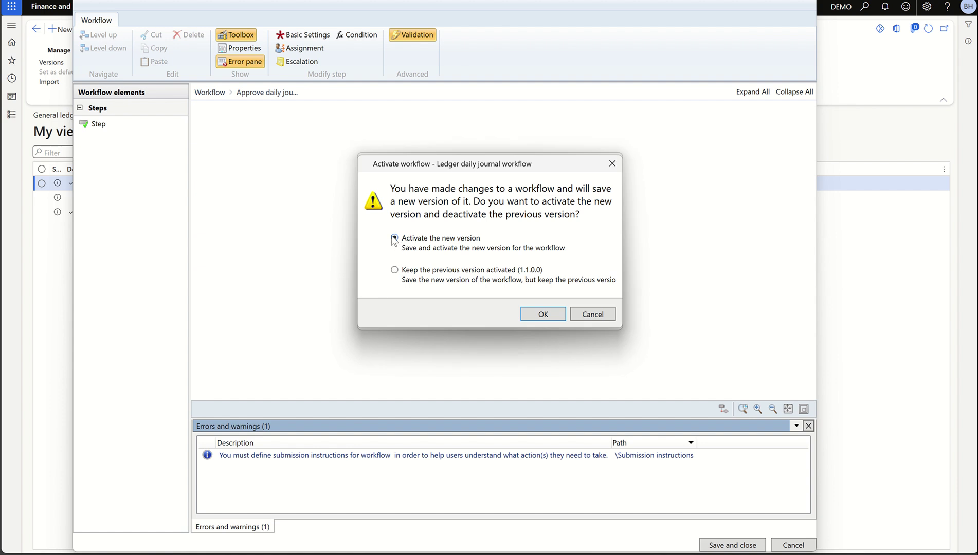
{"action": "left_click", "coordinate": [540, 315]}
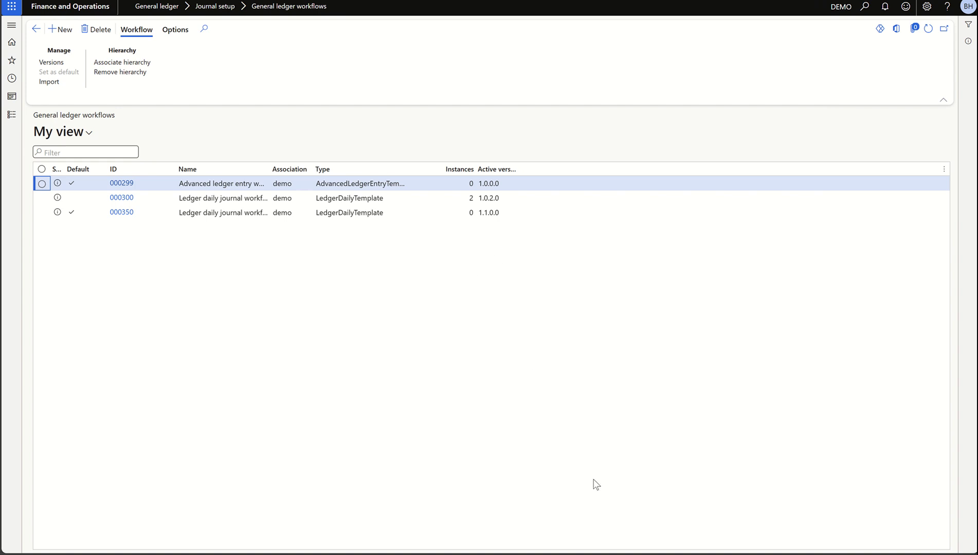
- Check that version 1.2.0.0 is the active version of workflow 000350
{"action": "left_click", "coordinate": [42, 212]}
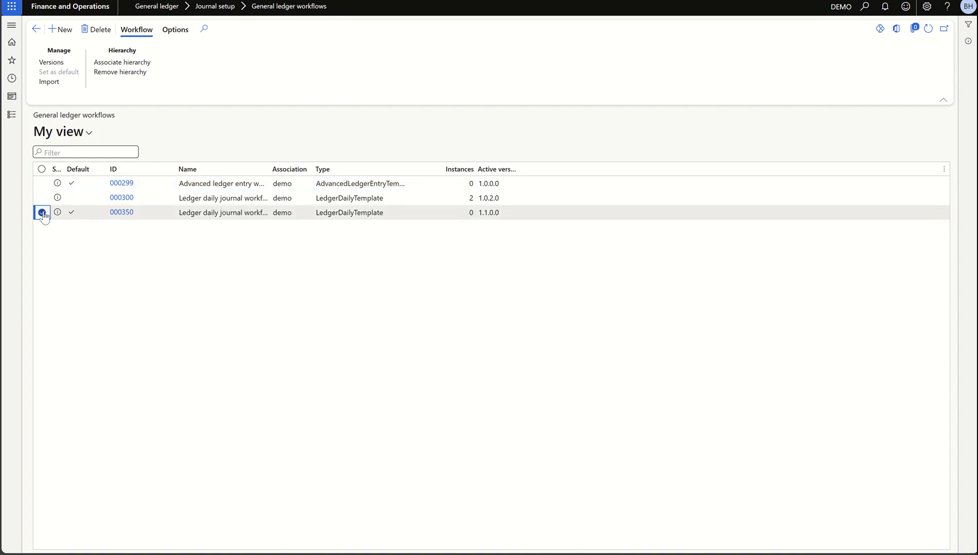
{"action": "left_click", "coordinate": [51, 62]}
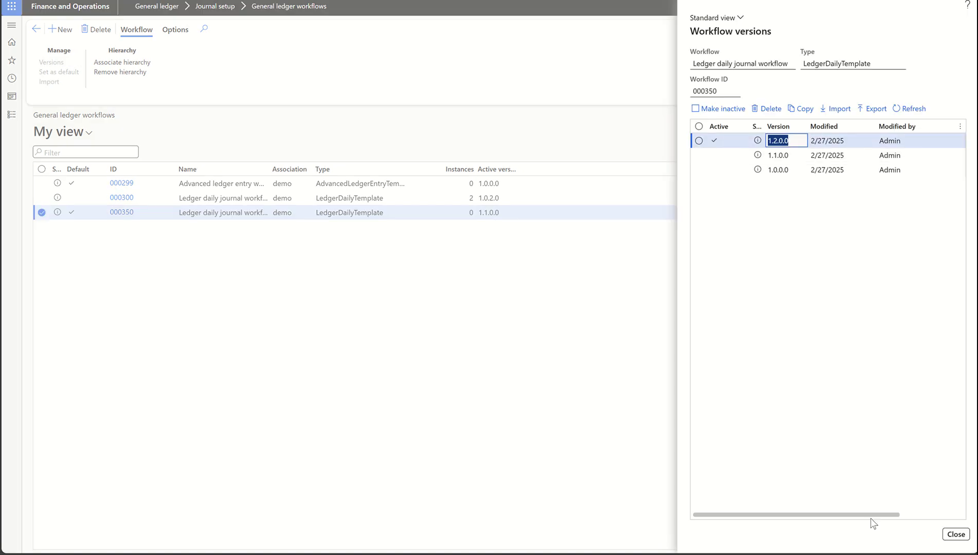
{"action": "left_click", "coordinate": [688, 418]}
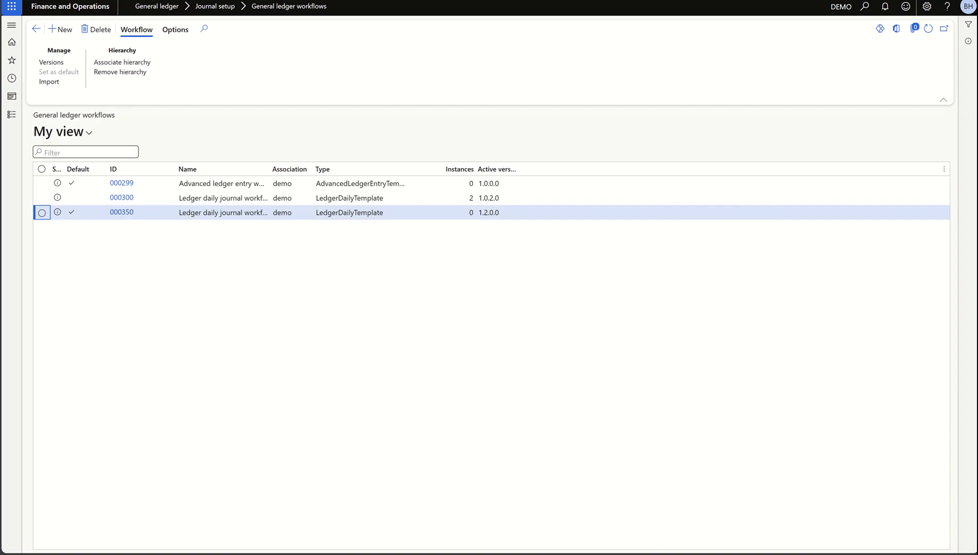
- Review the 0-5000 Auto approval rule in the Excel workflow plan, then return to Finance and Operations
{"action": "left_click", "coordinate": [665, 496]}
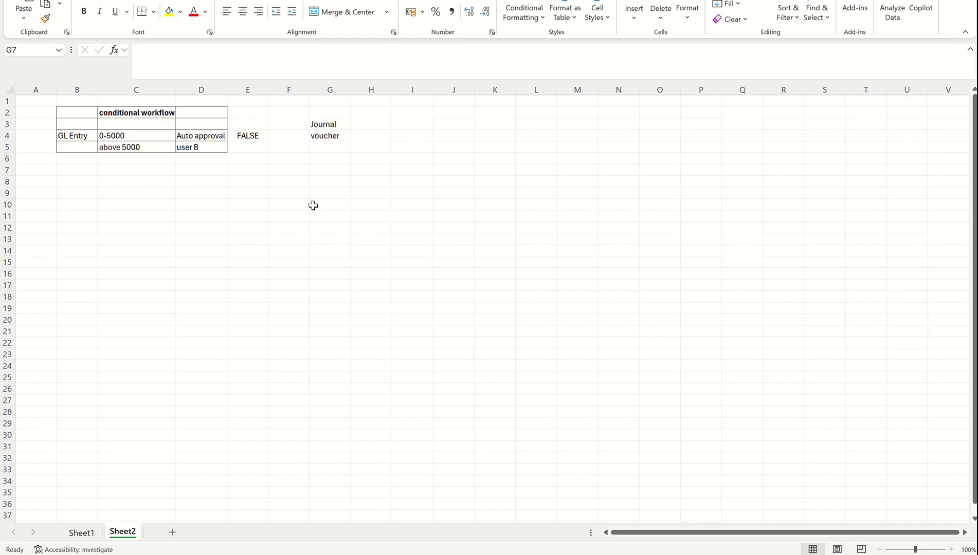
{"action": "left_click", "coordinate": [239, 173]}
{"action": "left_click", "coordinate": [205, 135]}
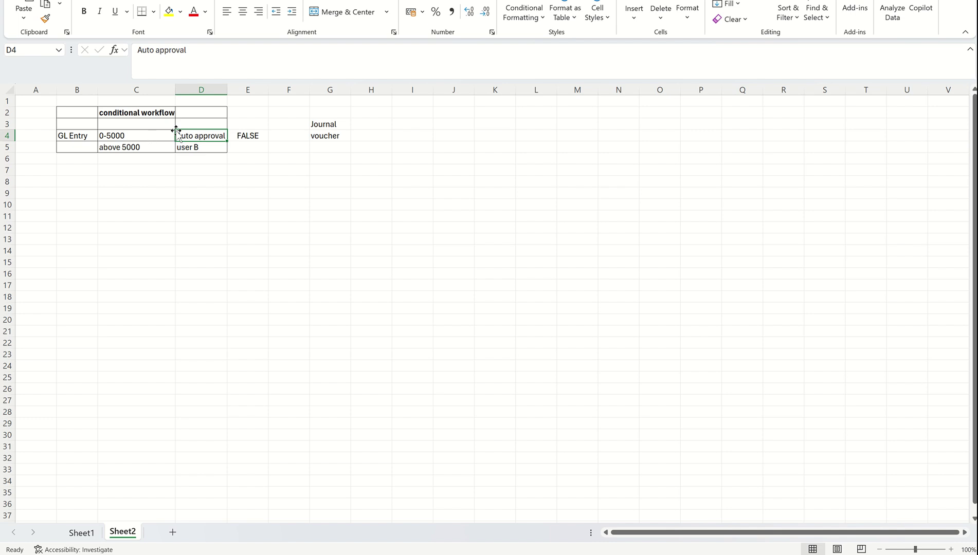
{"action": "key", "text": "alt+Tab"}
- Open the General journals list under General ledger > Journal entries
{"action": "left_click", "coordinate": [5, 118]}
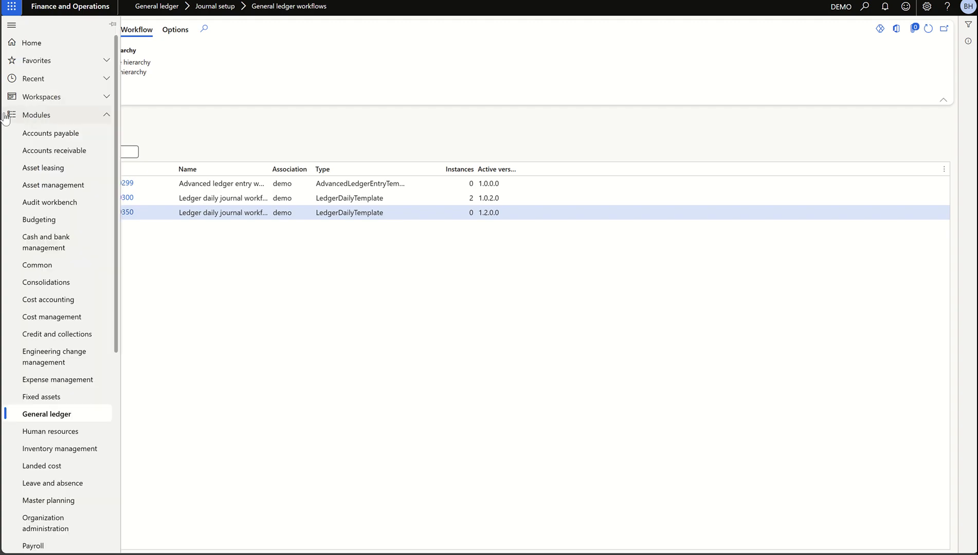
{"action": "scroll", "coordinate": [99, 165], "scroll_direction": "down", "scroll_amount": 3}
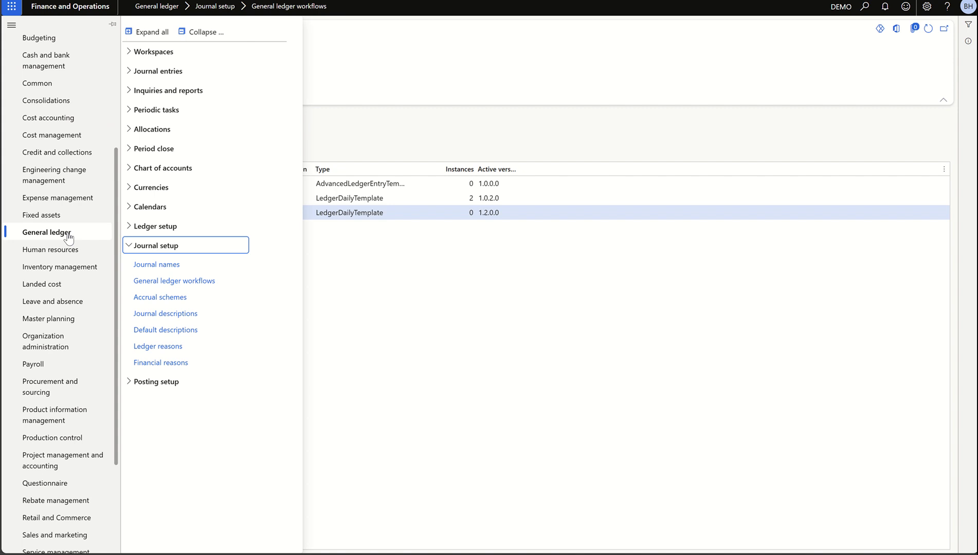
{"action": "left_click", "coordinate": [162, 72]}
{"action": "left_click", "coordinate": [169, 107]}
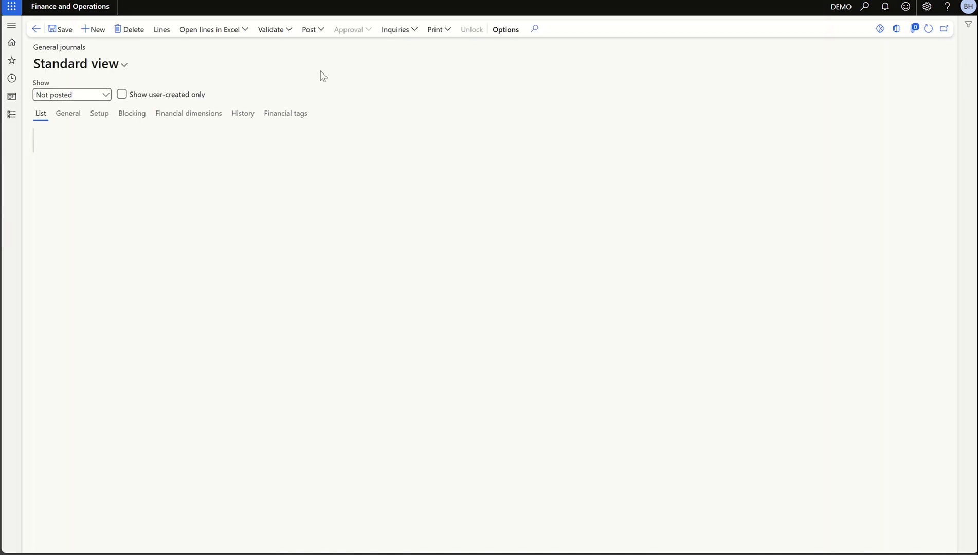
- Create a Gen_Jou journal batch, DEMO-000047, and open its lines
{"action": "left_click", "coordinate": [92, 29]}
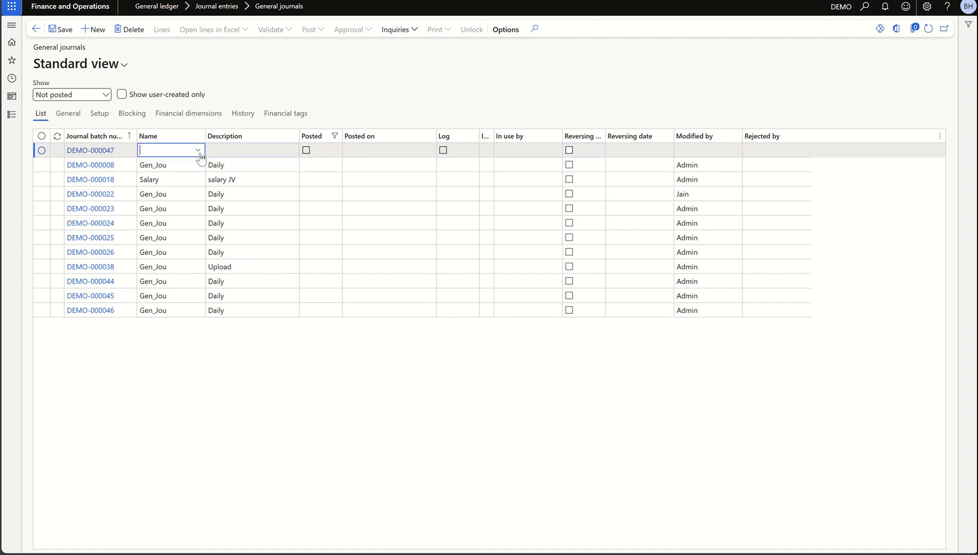
{"action": "left_click", "coordinate": [195, 151]}
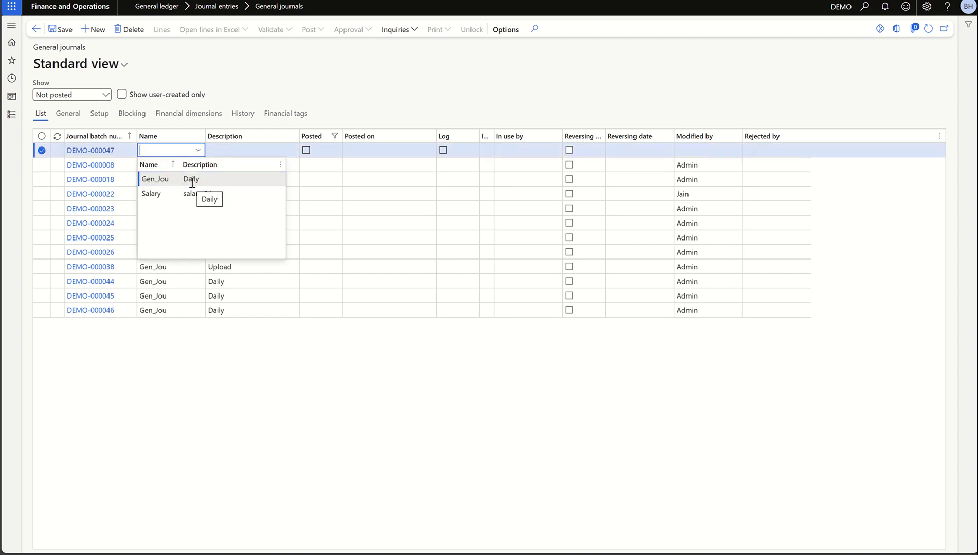
{"action": "left_click", "coordinate": [193, 179]}
{"action": "left_click", "coordinate": [161, 29]}
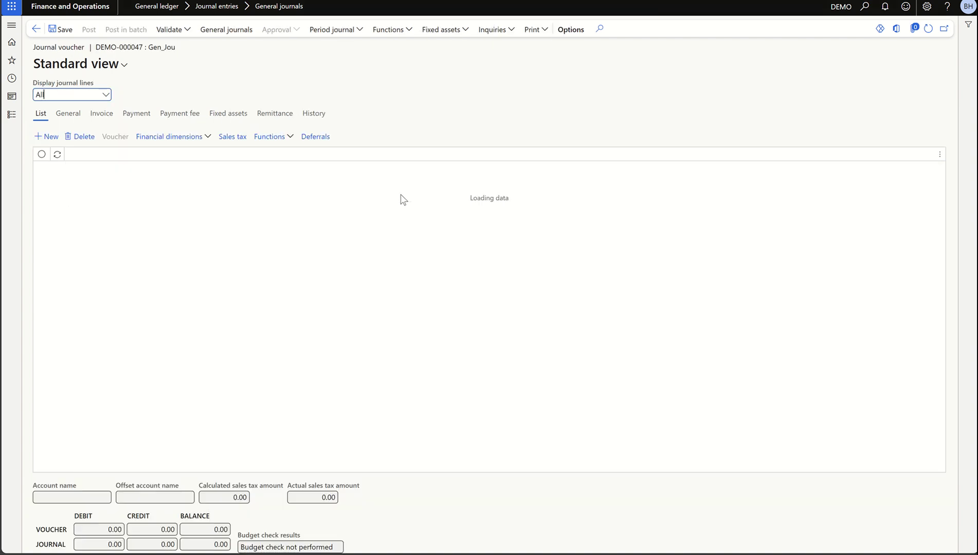
- Enter a journal line debiting 3000 to main account 30003 Rent expense
{"action": "left_click", "coordinate": [440, 170]}
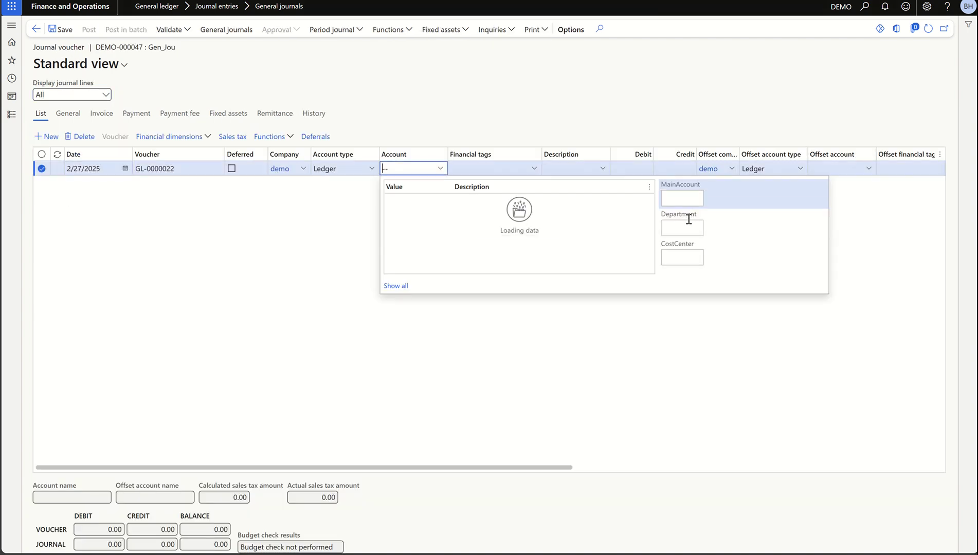
{"action": "type", "text": "30003"}
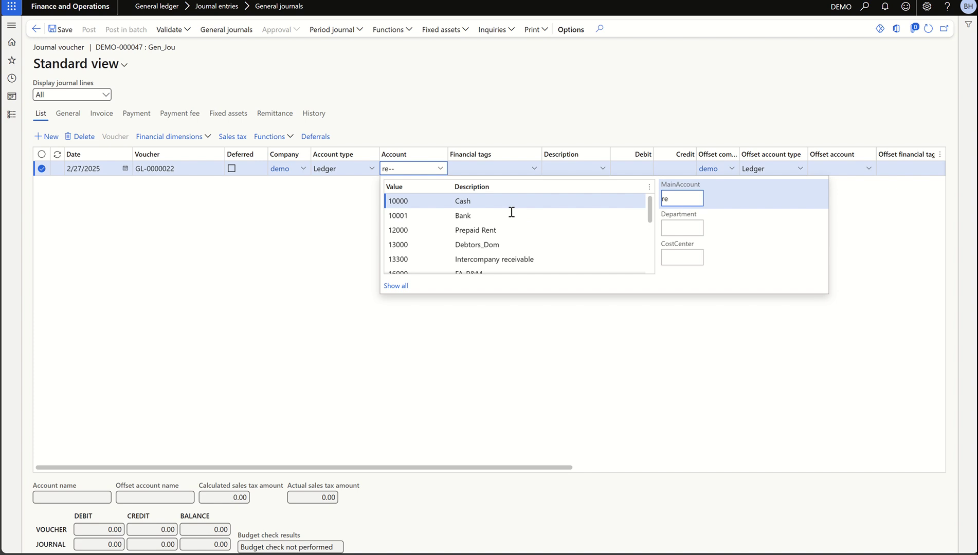
{"action": "key", "text": "Tab"}
{"action": "left_click", "coordinate": [647, 171]}
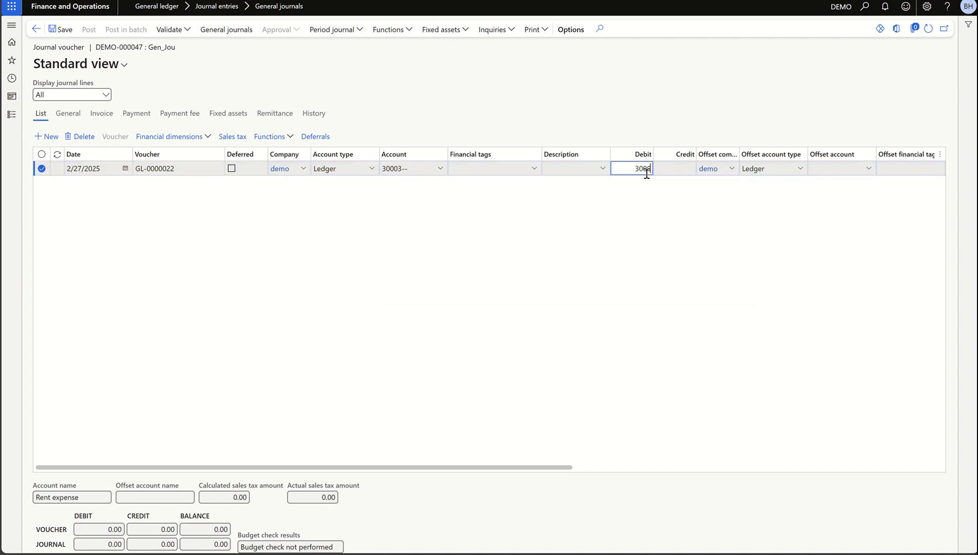
- Set offset account 10000 Cash, save the line, and compare against the spreadsheet's 0-5000 range
{"action": "left_click", "coordinate": [868, 169]}
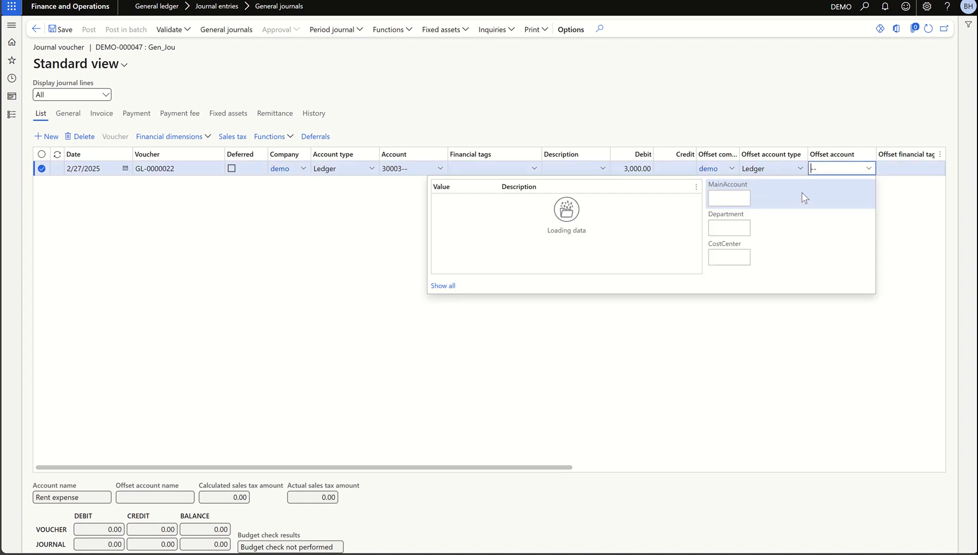
{"action": "left_click", "coordinate": [734, 200]}
{"action": "type", "text": "cash"}
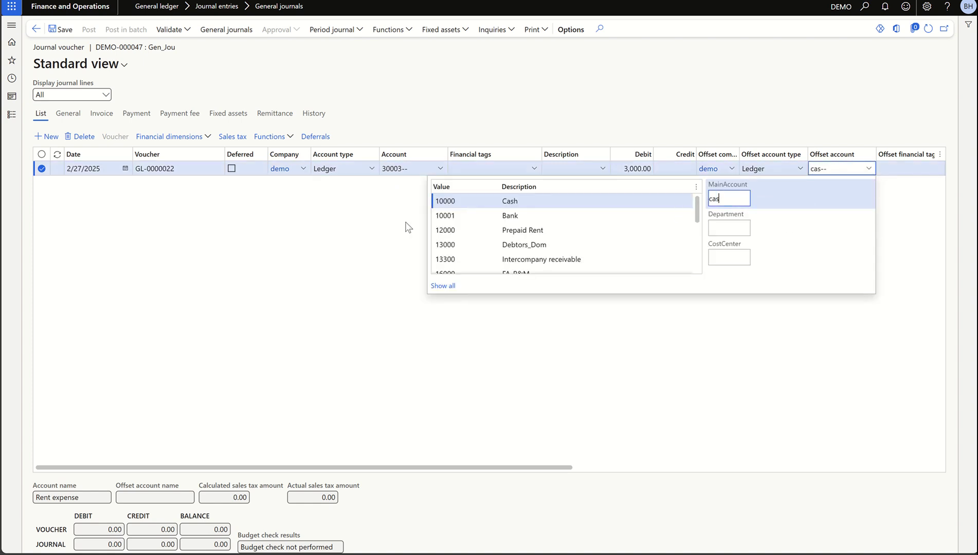
{"action": "key", "text": "Tab"}
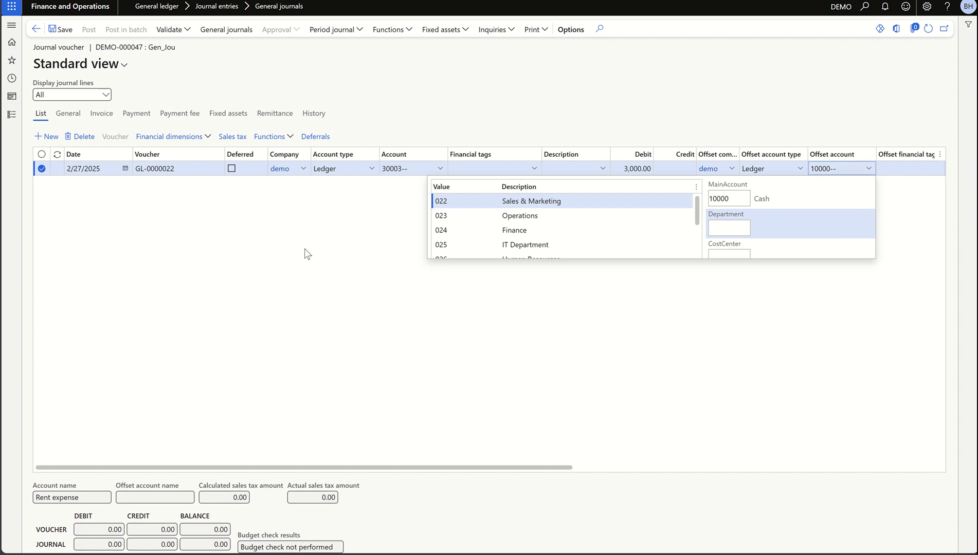
{"action": "left_click", "coordinate": [306, 256]}
{"action": "left_click", "coordinate": [67, 28]}
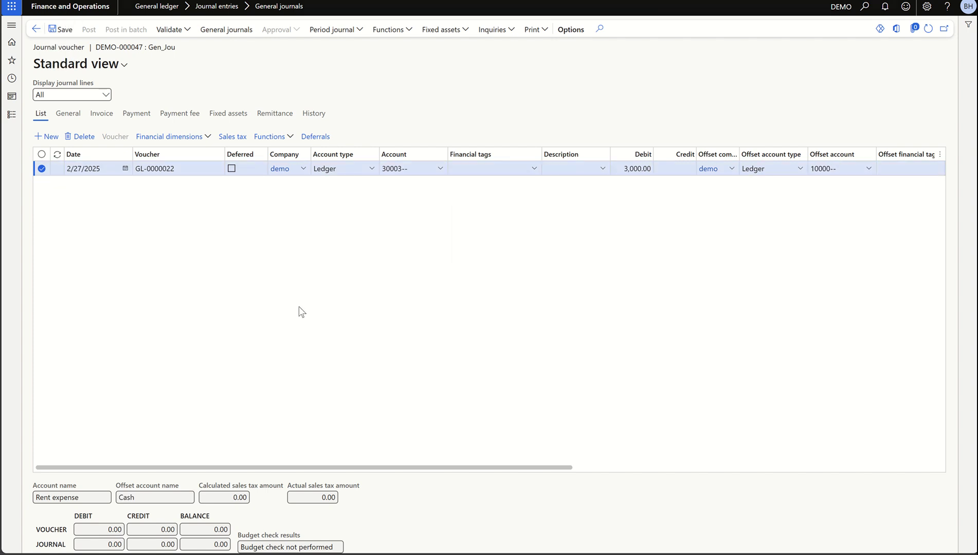
{"action": "key", "text": "alt+Tab"}
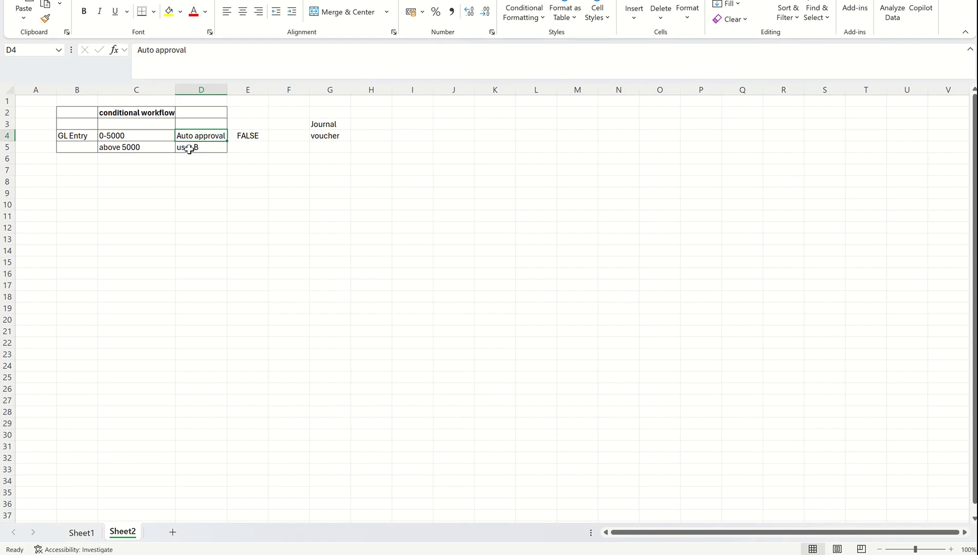
{"action": "left_click", "coordinate": [148, 139]}
- Submit journal DEMO-000047 to the workflow with a comment
{"action": "key", "text": "alt+Tab"}
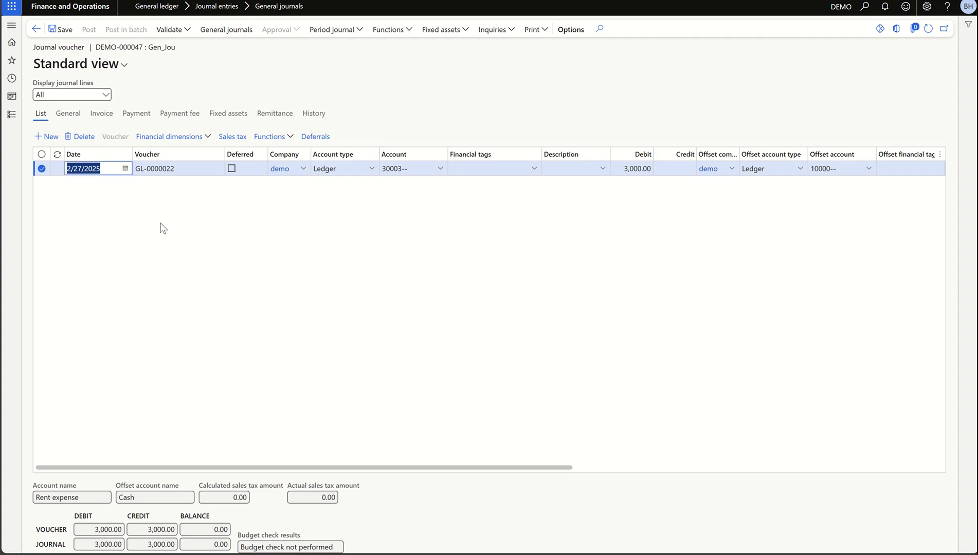
{"action": "left_click", "coordinate": [36, 30]}
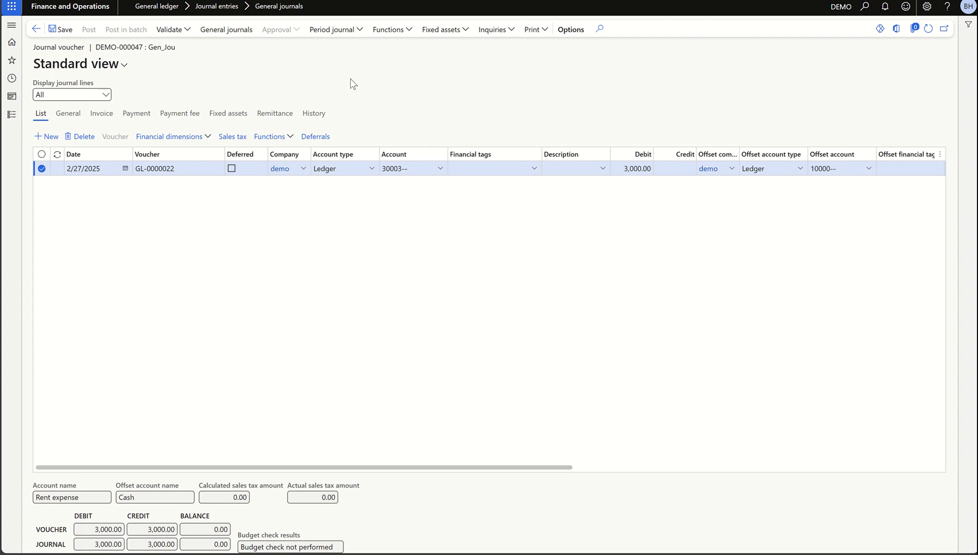
{"action": "left_click", "coordinate": [529, 35]}
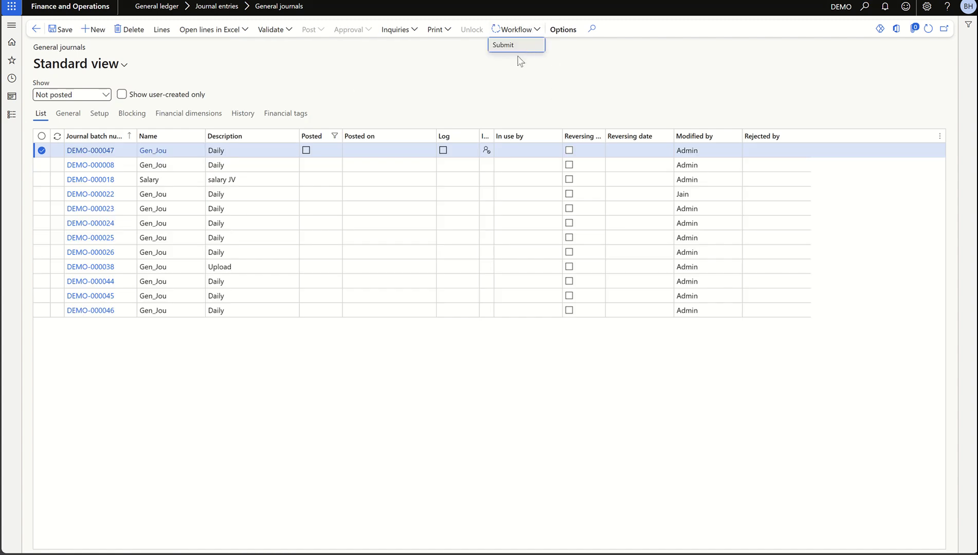
{"action": "left_click", "coordinate": [515, 50]}
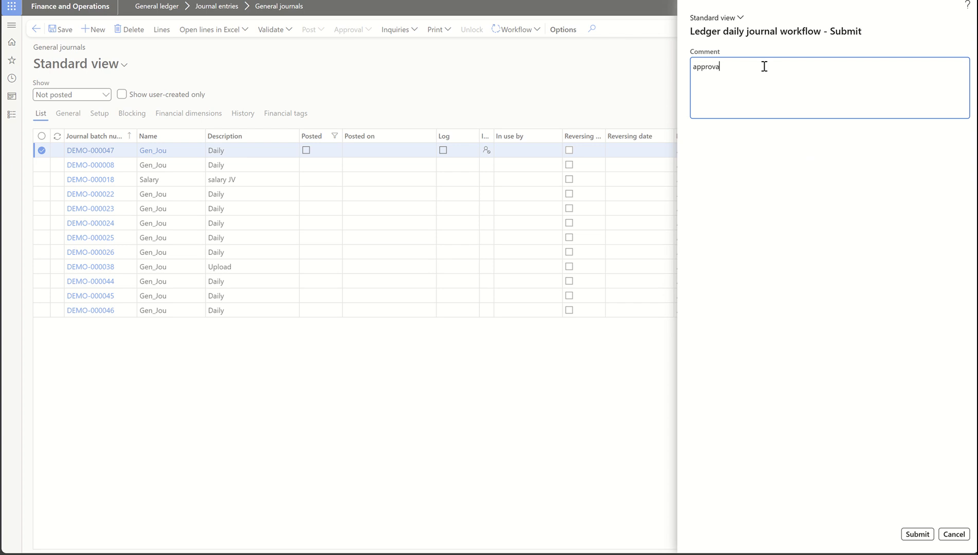
{"action": "key", "text": "Tab"}
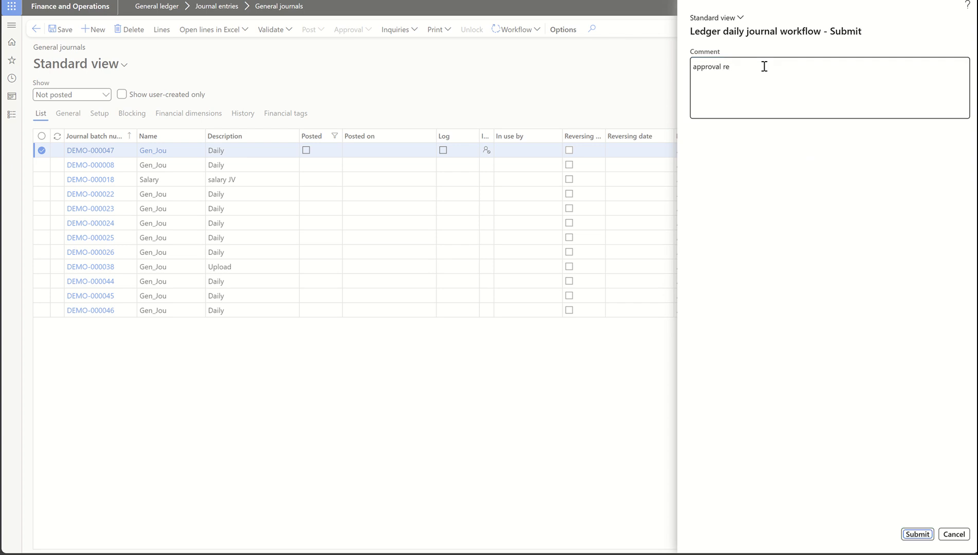
{"action": "left_click", "coordinate": [764, 66]}
{"action": "type", "text": "u"}
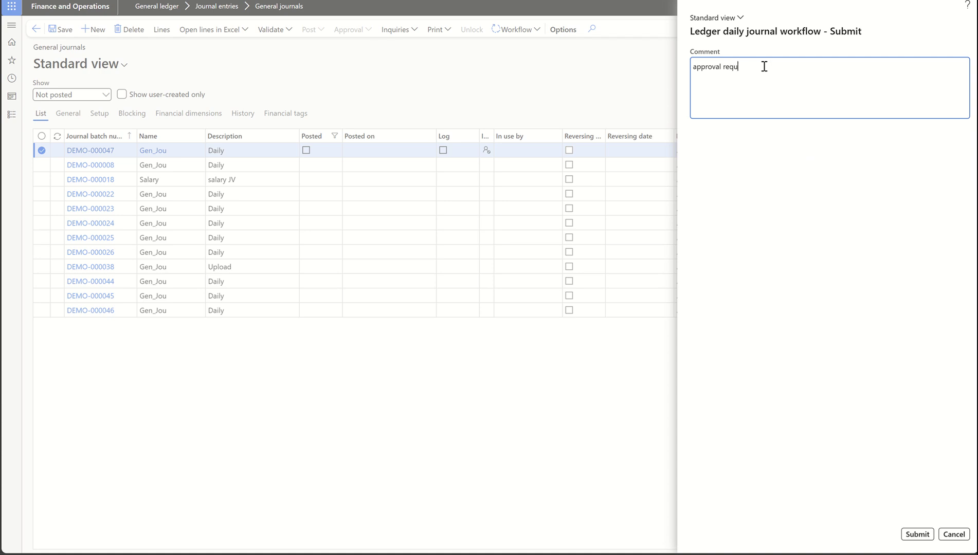
{"action": "type", "text": "tes"}
{"action": "left_click", "coordinate": [922, 536]}
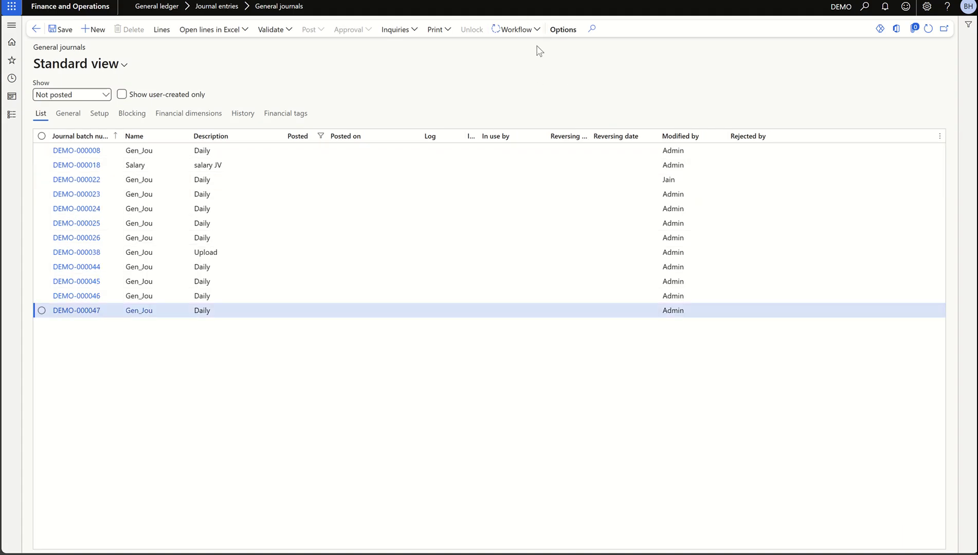
- Open DEMO-000047's workflow history and inspect the Step 1 precondition evaluated as False
{"action": "left_click", "coordinate": [536, 29]}
{"action": "left_click", "coordinate": [511, 62]}
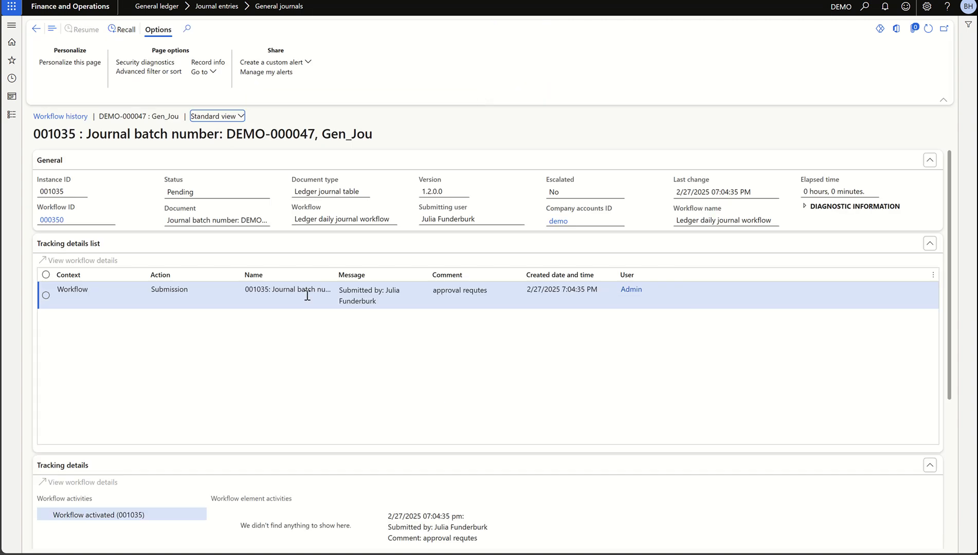
{"action": "left_click", "coordinate": [193, 298]}
{"action": "scroll", "coordinate": [340, 334], "scroll_direction": "down", "scroll_amount": 3}
{"action": "scroll", "coordinate": [340, 331], "scroll_direction": "up", "scroll_amount": 2}
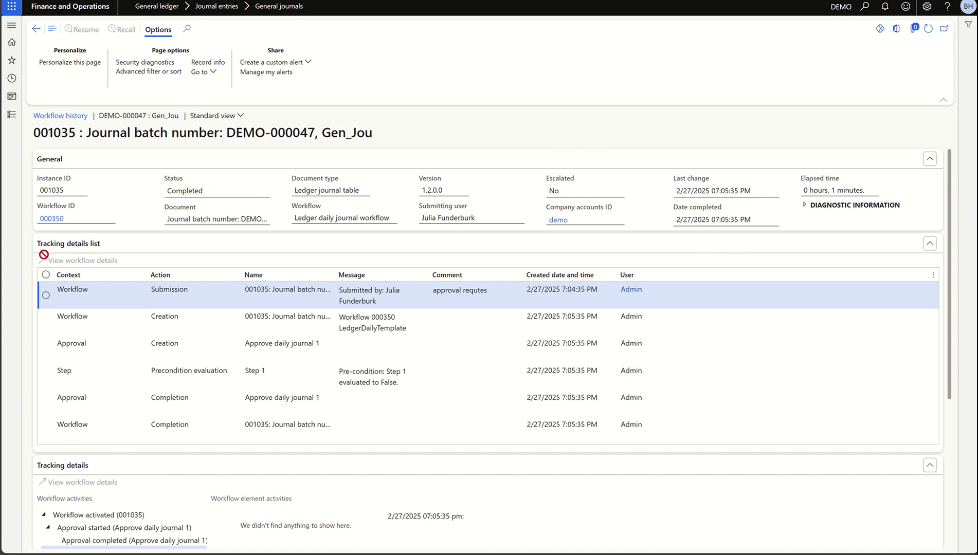
{"action": "scroll", "coordinate": [465, 303], "scroll_direction": "down", "scroll_amount": 2}
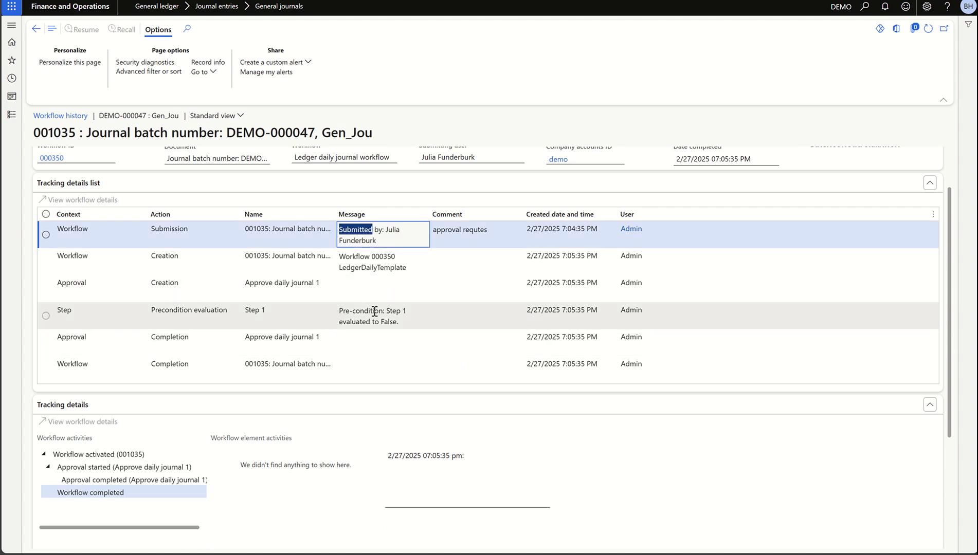
{"action": "left_click", "coordinate": [395, 312]}
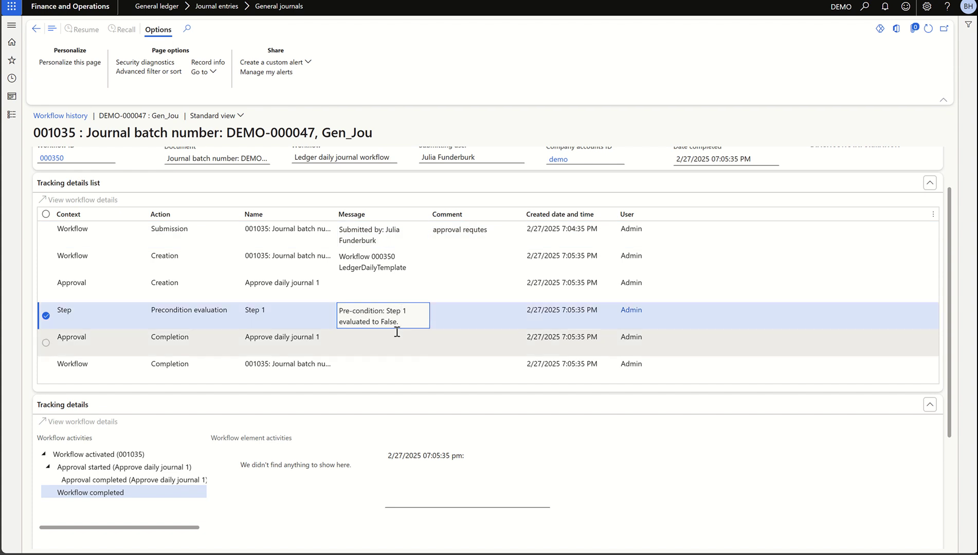
{"action": "key", "text": "alt+Tab"}
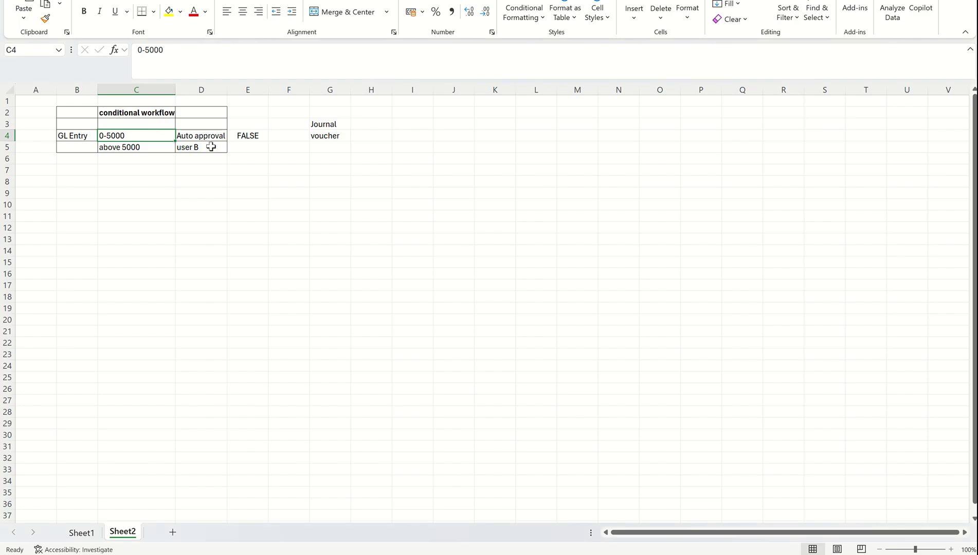
{"action": "left_click", "coordinate": [242, 181]}
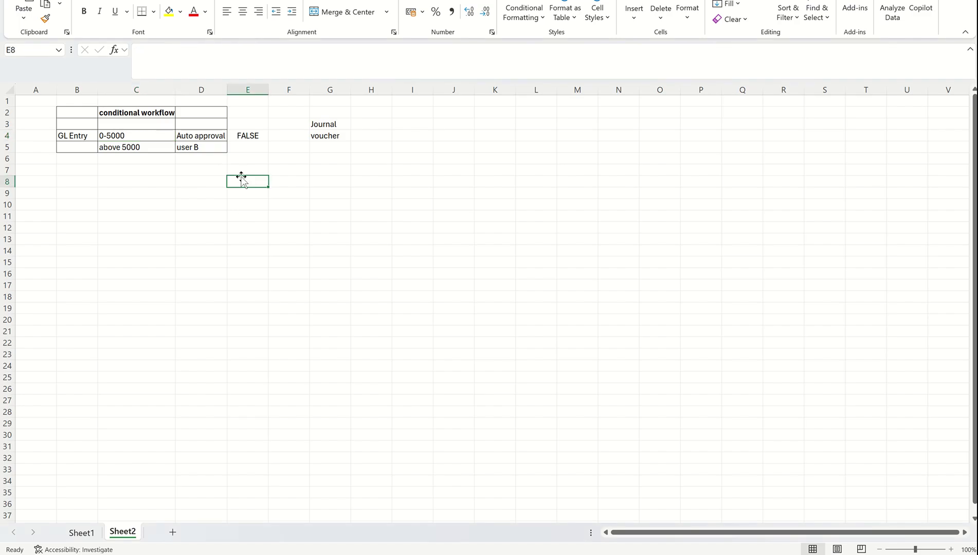
{"action": "left_click", "coordinate": [168, 134]}
{"action": "left_click", "coordinate": [253, 133]}
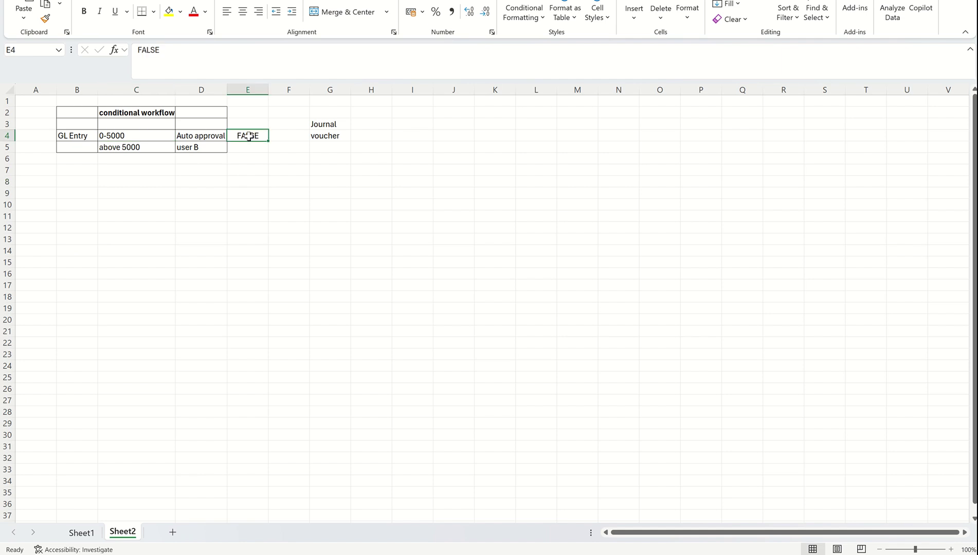
{"action": "left_click", "coordinate": [143, 149]}
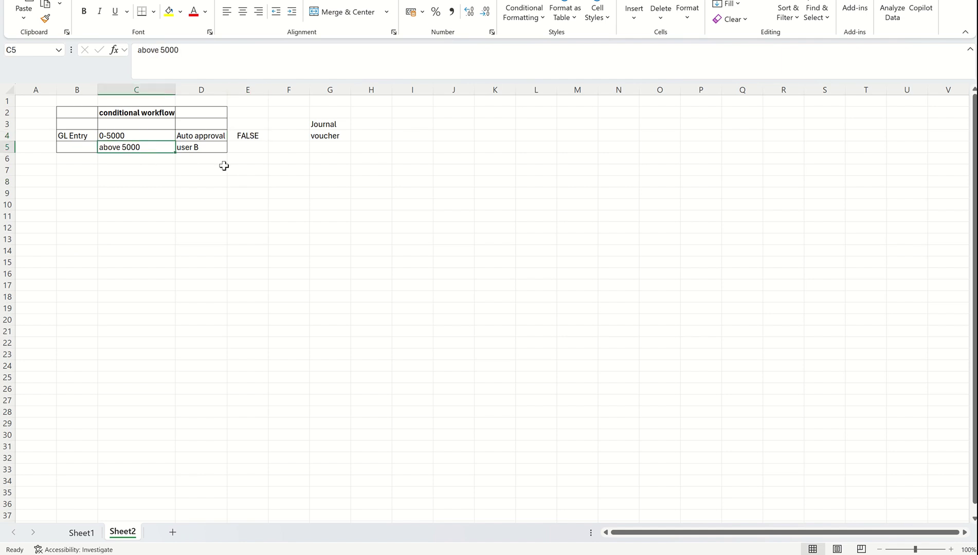
{"action": "left_click", "coordinate": [241, 158]}
{"action": "left_click", "coordinate": [246, 135]}
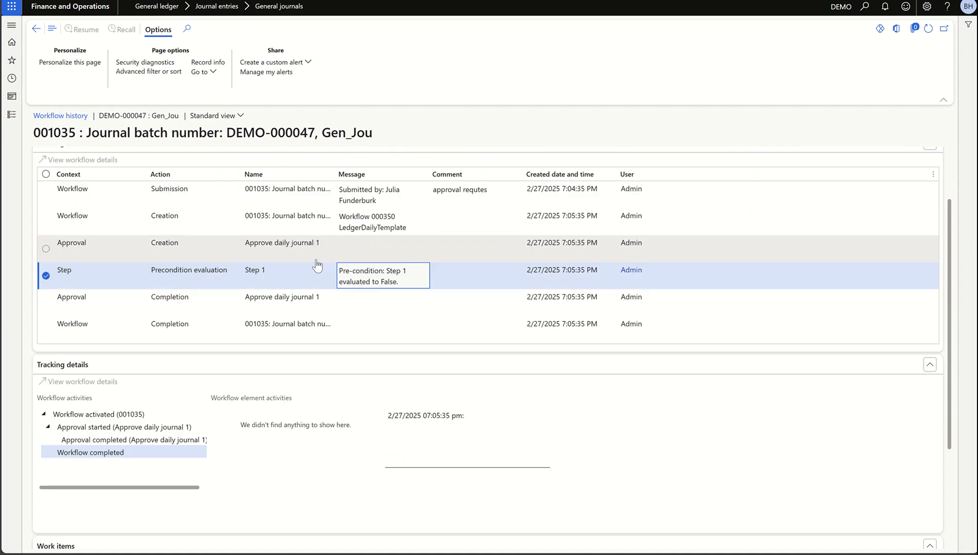
- Check the tracking details to confirm the workflow completed with no work items assigned
{"action": "scroll", "coordinate": [159, 343], "scroll_direction": "down", "scroll_amount": 4}
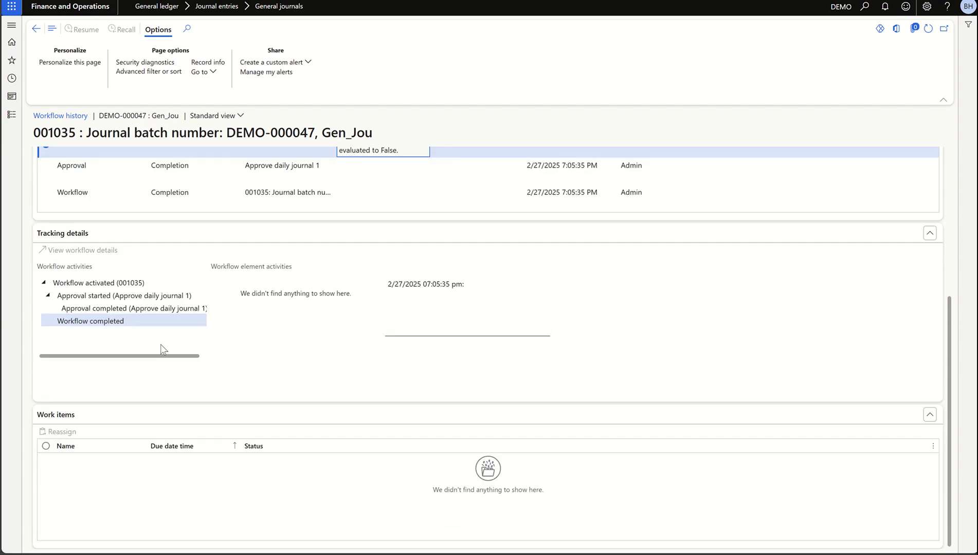
{"action": "left_click_drag", "start_coordinate": [132, 323], "coordinate": [56, 322]}
{"action": "left_click", "coordinate": [63, 321]}
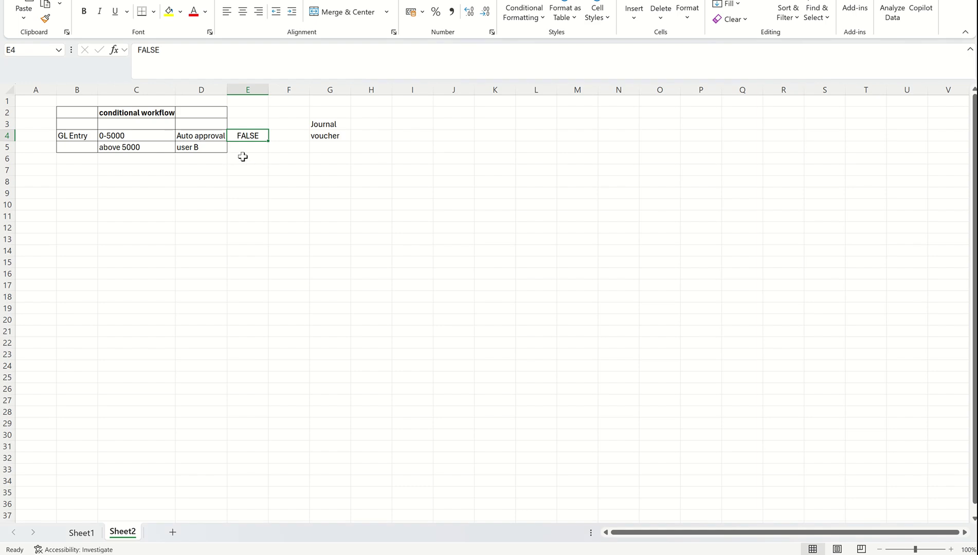
- Enter TRUE in cell E5 beside the 'above 5000 / user B' row of the Excel plan
{"action": "left_click", "coordinate": [251, 148]}
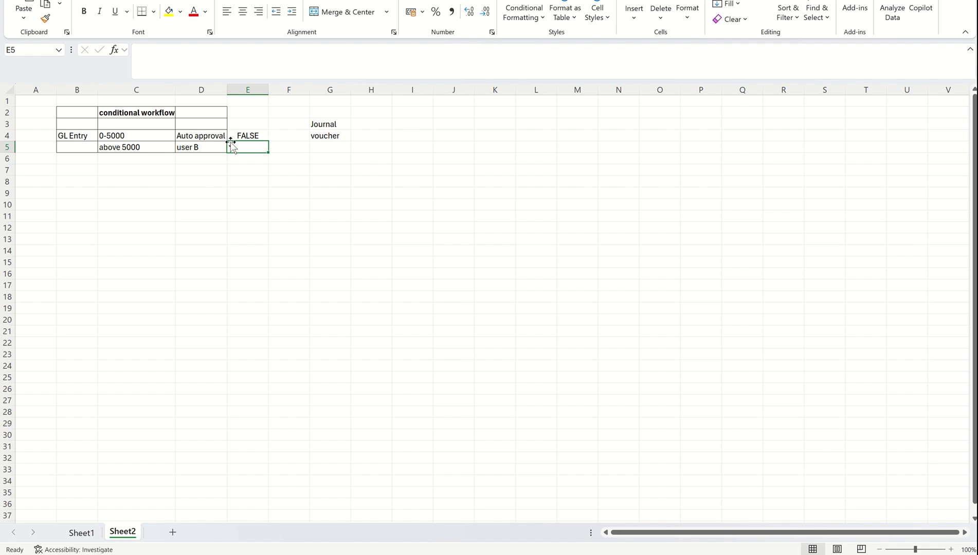
{"action": "type", "text": "True"}
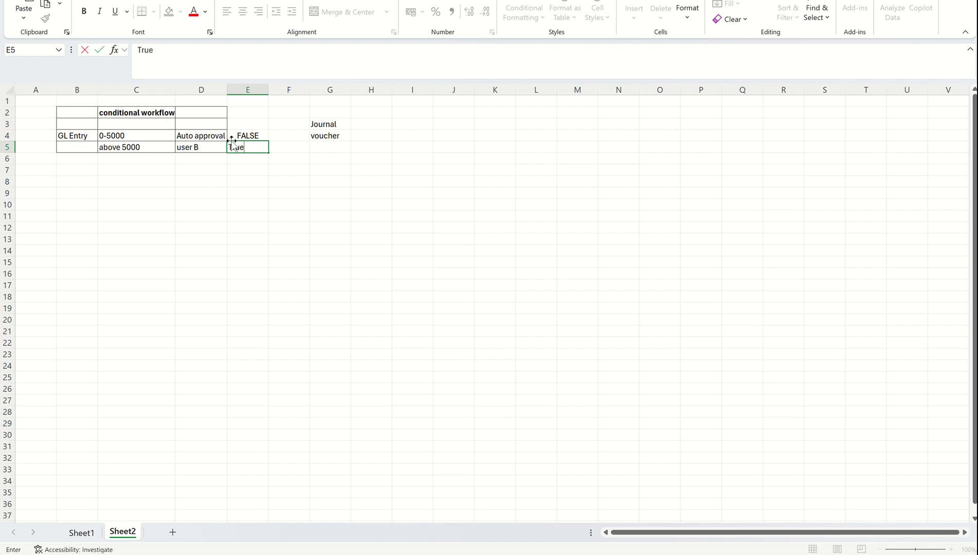
{"action": "left_click", "coordinate": [221, 202]}
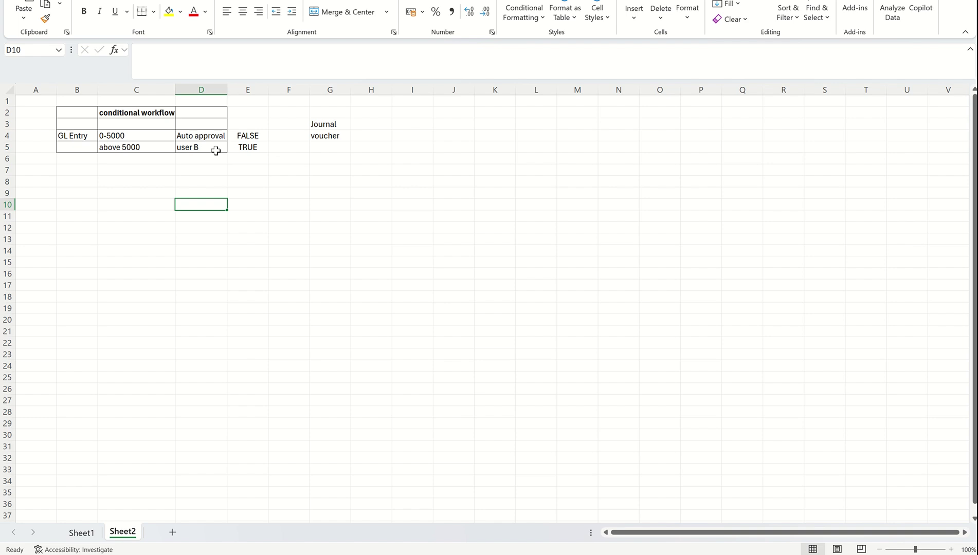
{"action": "key", "text": "alt+Tab"}
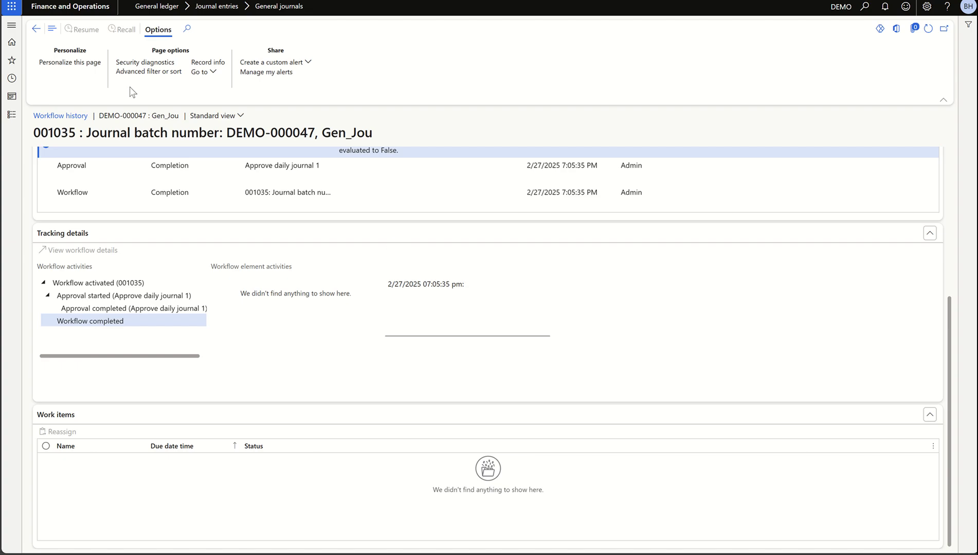
- Create a new Gen_Jou general journal batch, DEMO-000048, and open its lines
{"action": "left_click", "coordinate": [36, 28]}
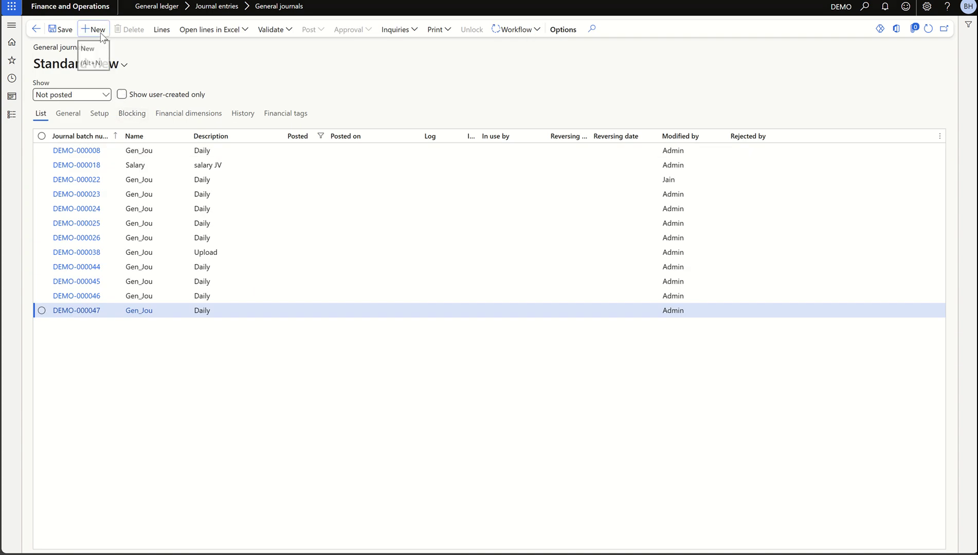
{"action": "left_click", "coordinate": [94, 29]}
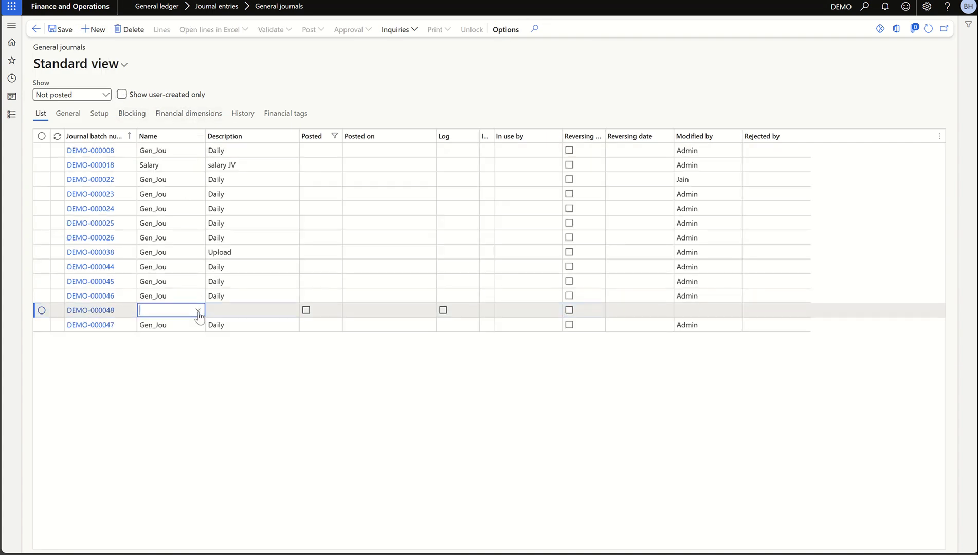
{"action": "left_click", "coordinate": [199, 311]}
{"action": "left_click", "coordinate": [201, 339]}
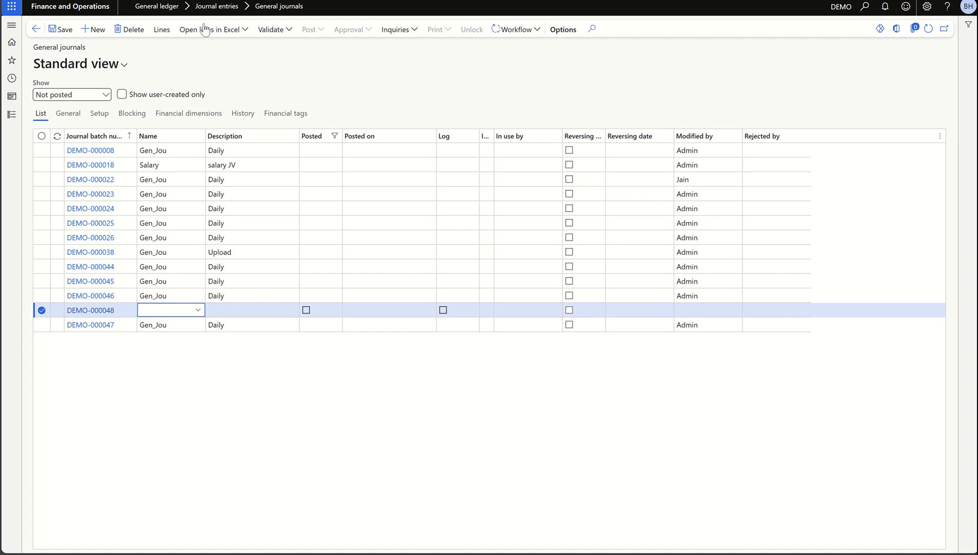
{"action": "left_click", "coordinate": [161, 29]}
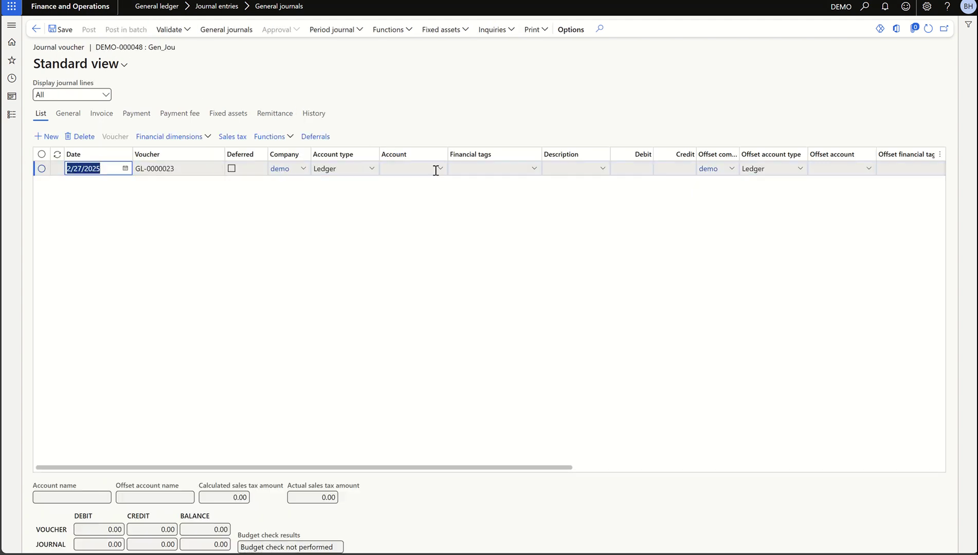
- Set the journal line to debit 5,001.00 to Rent expense account 30003
{"action": "left_click", "coordinate": [436, 170]}
{"action": "type", "text": "r"}
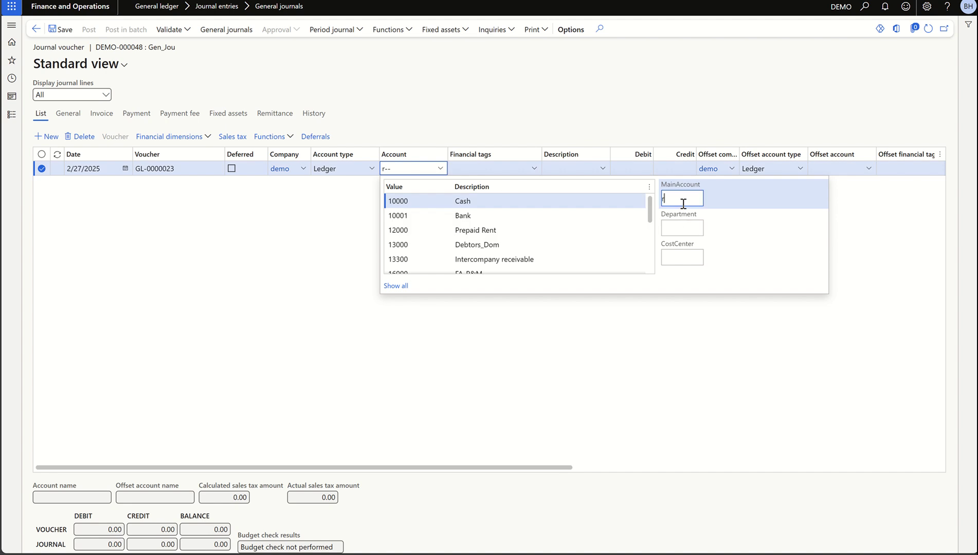
{"action": "type", "text": "ent"}
{"action": "key", "text": "Tab"}
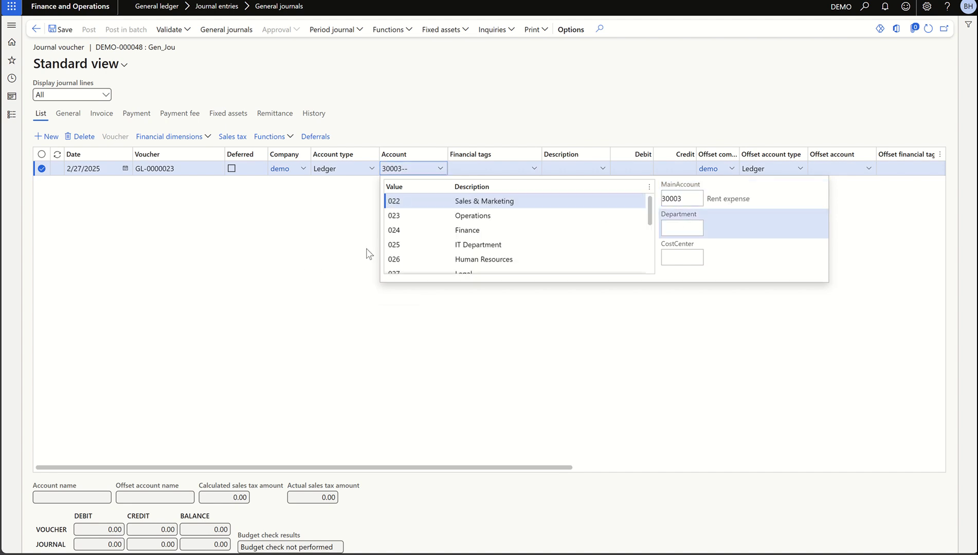
{"action": "left_click", "coordinate": [367, 254]}
{"action": "left_click", "coordinate": [642, 168]}
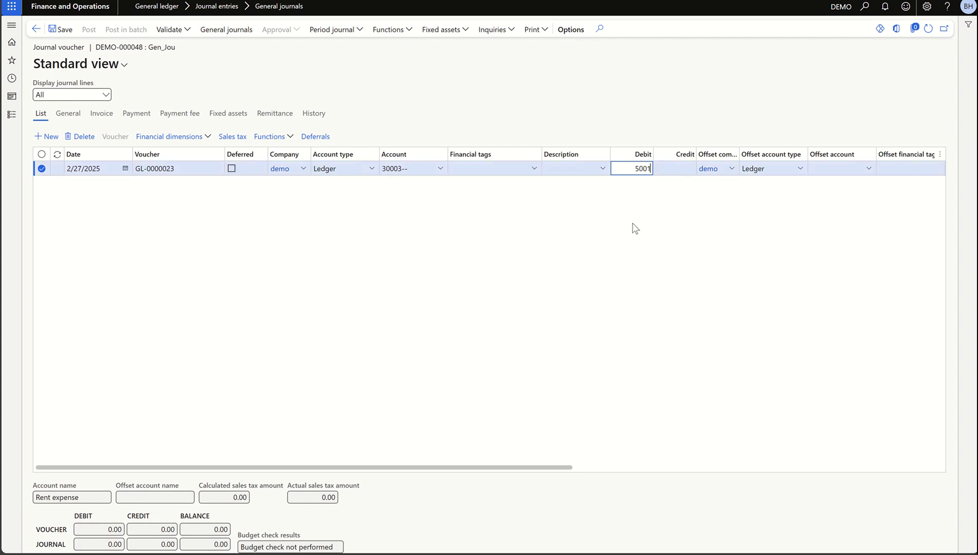
{"action": "left_click", "coordinate": [631, 173]}
{"action": "left_click_drag", "start_coordinate": [543, 458], "coordinate": [597, 460]}
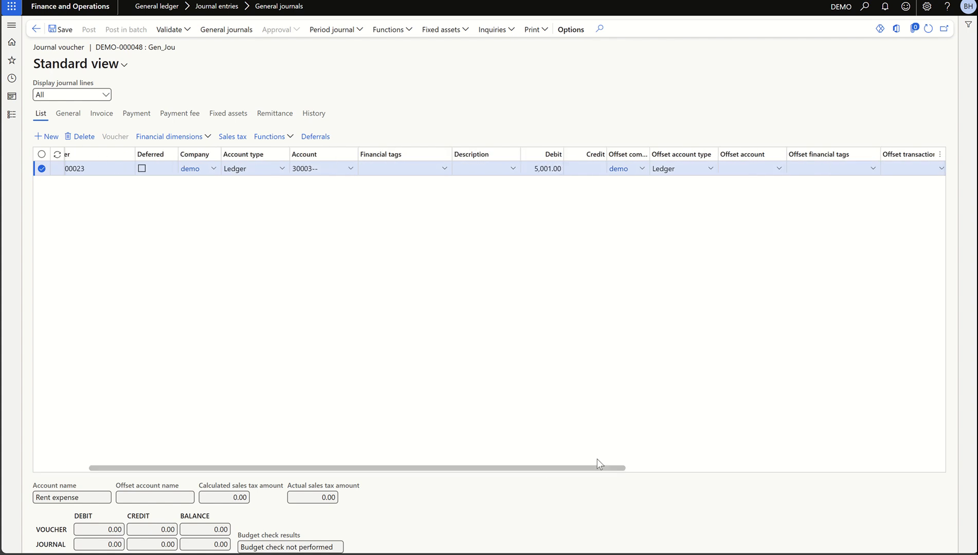
- Set the offset account to Cash 10000 and return to the general journals list
{"action": "left_click", "coordinate": [777, 171]}
{"action": "type", "text": "ca"}
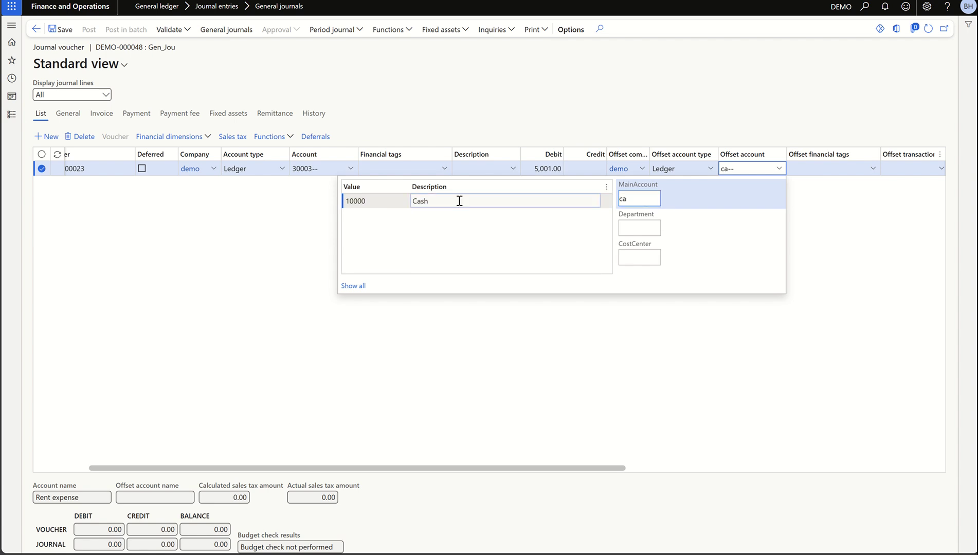
{"action": "left_click", "coordinate": [461, 203]}
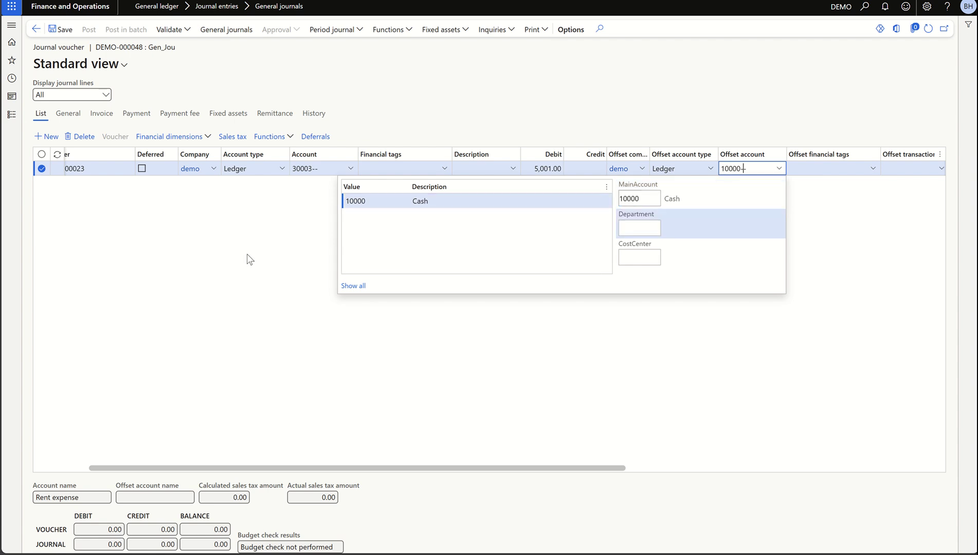
{"action": "left_click", "coordinate": [181, 233]}
{"action": "left_click", "coordinate": [63, 30]}
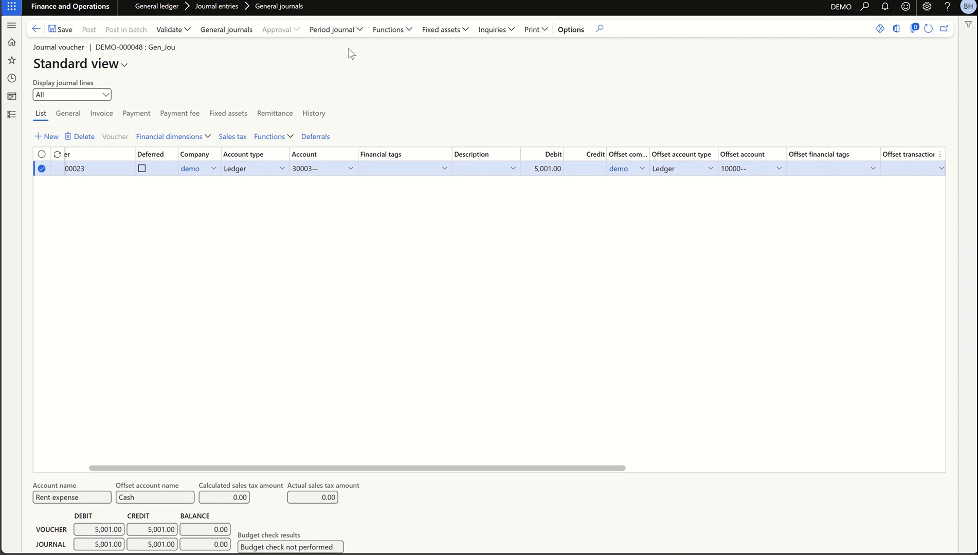
{"action": "key", "text": "Escape"}
- Submit journal DEMO-000048 to the ledger daily journal workflow with the comment 'request'
{"action": "left_click", "coordinate": [530, 30]}
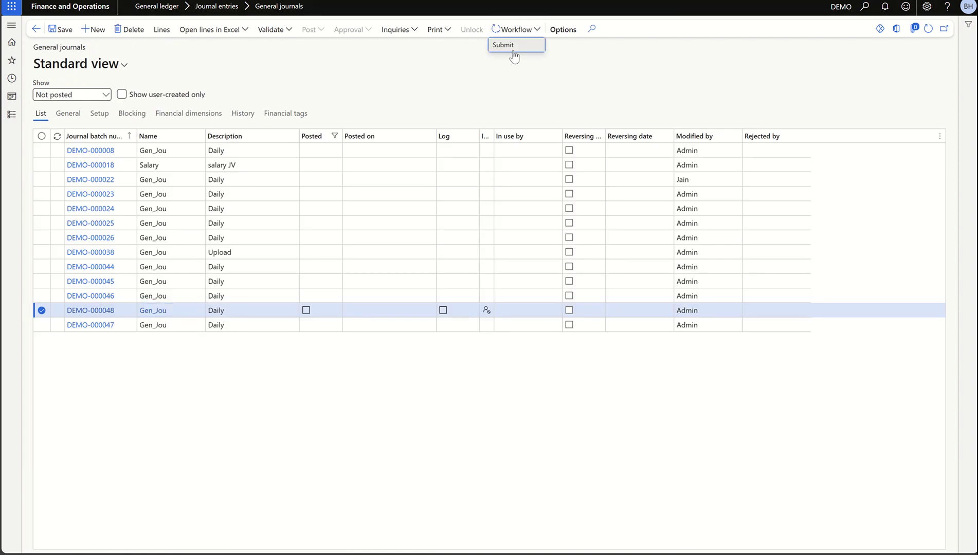
{"action": "left_click", "coordinate": [507, 44]}
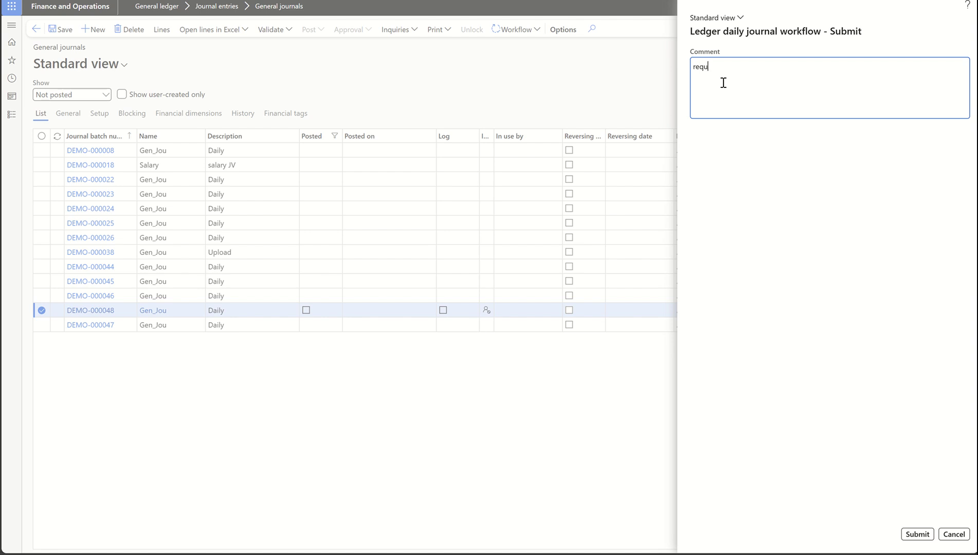
{"action": "left_click", "coordinate": [918, 535]}
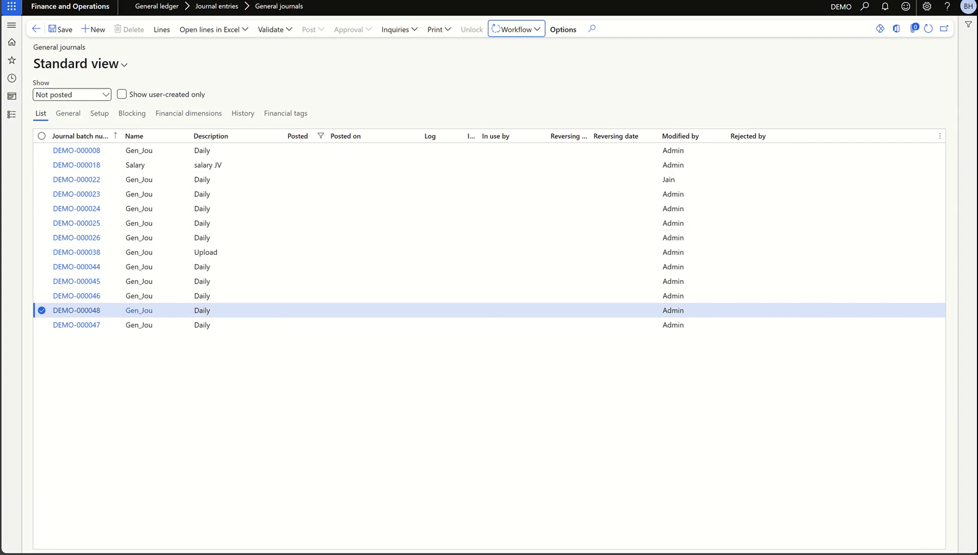
- Open DEMO-000048's workflow history and scroll down to the work items
{"action": "left_click", "coordinate": [535, 30]}
{"action": "left_click", "coordinate": [520, 61]}
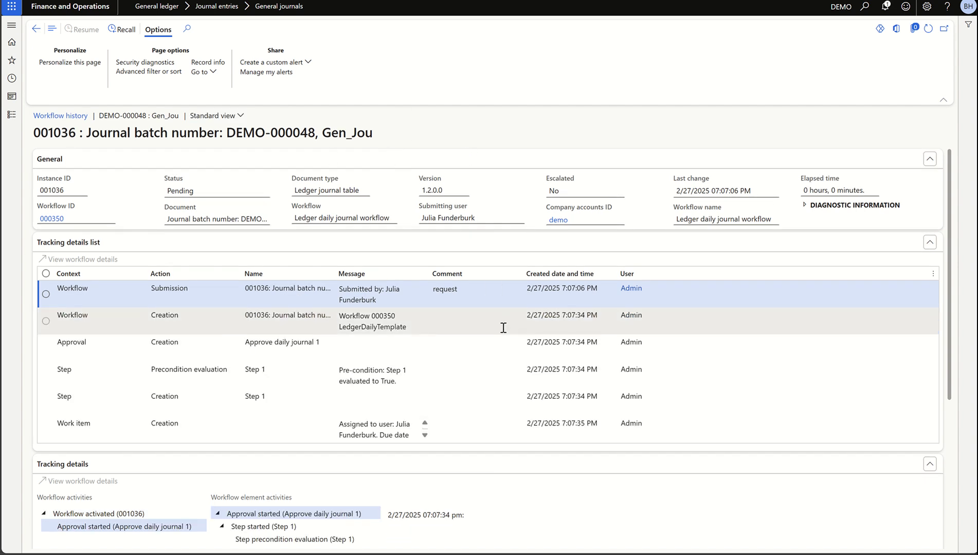
{"action": "scroll", "coordinate": [455, 315], "scroll_direction": "down", "scroll_amount": 5}
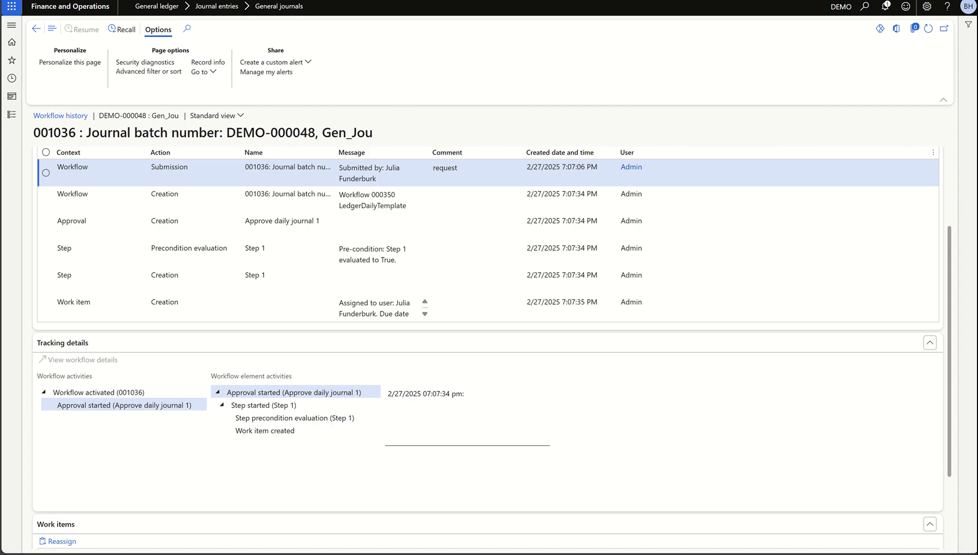
- Match the Excel 'above 5000' condition against the work item's Pending status
{"action": "key", "text": "alt+Tab"}
{"action": "left_click", "coordinate": [136, 147]}
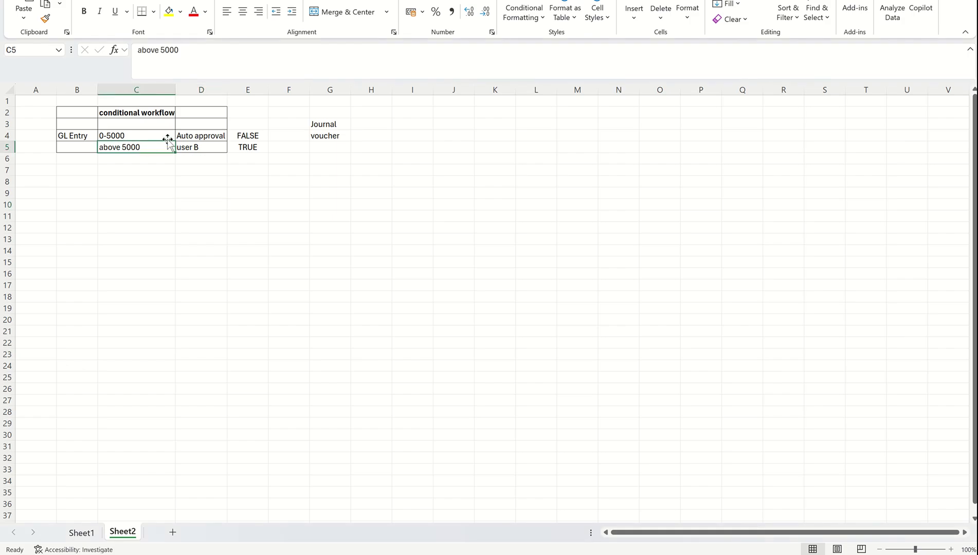
{"action": "key", "text": "alt+Tab"}
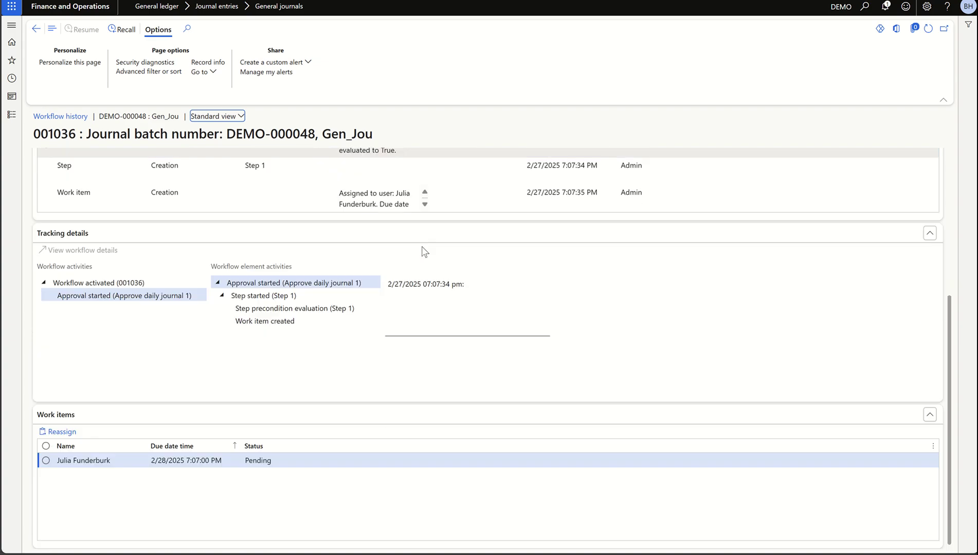
{"action": "left_click", "coordinate": [246, 463]}
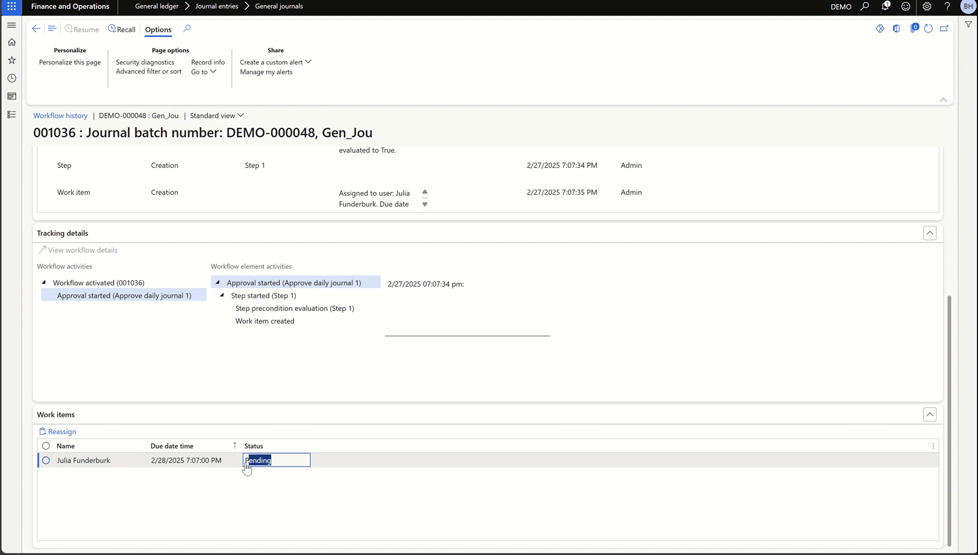
{"action": "left_click", "coordinate": [246, 481]}
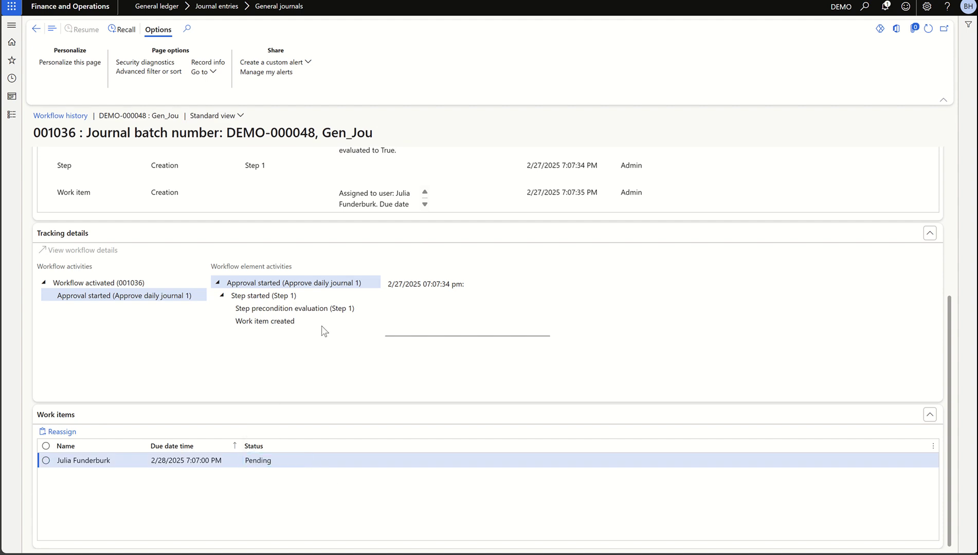
{"action": "key", "text": "alt+Tab"}
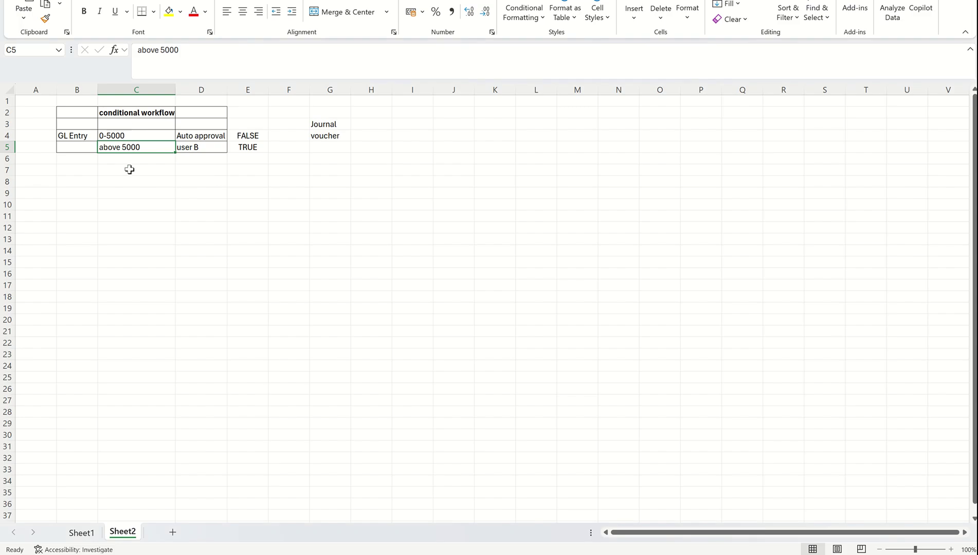